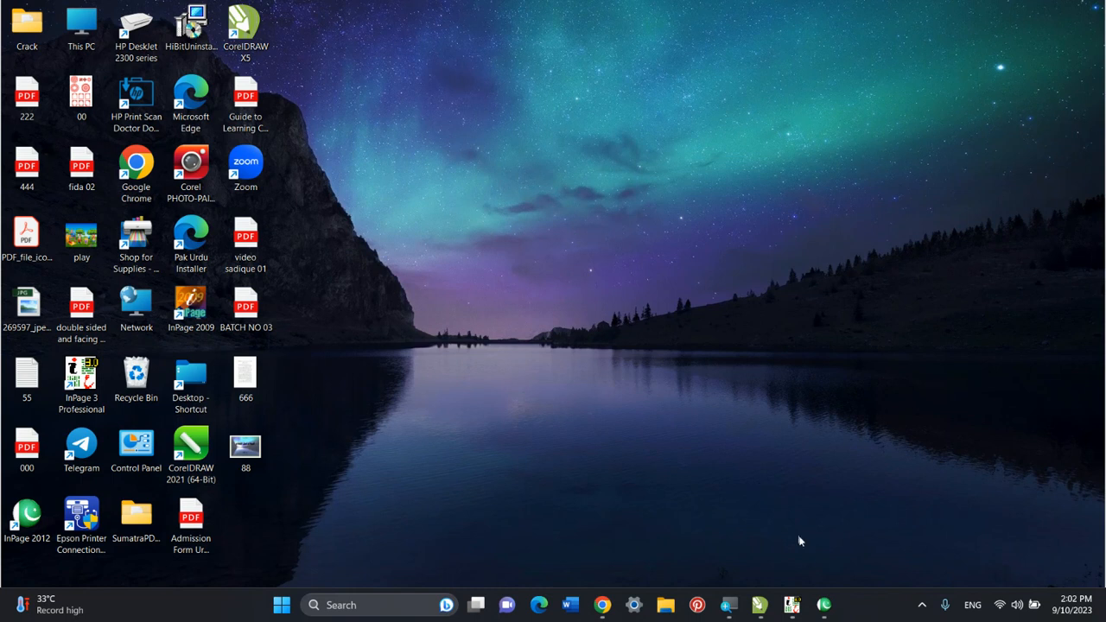
Switch to Urdu InPage 2012 and look for the Duplicate command among the editing commands.
click(823, 605)
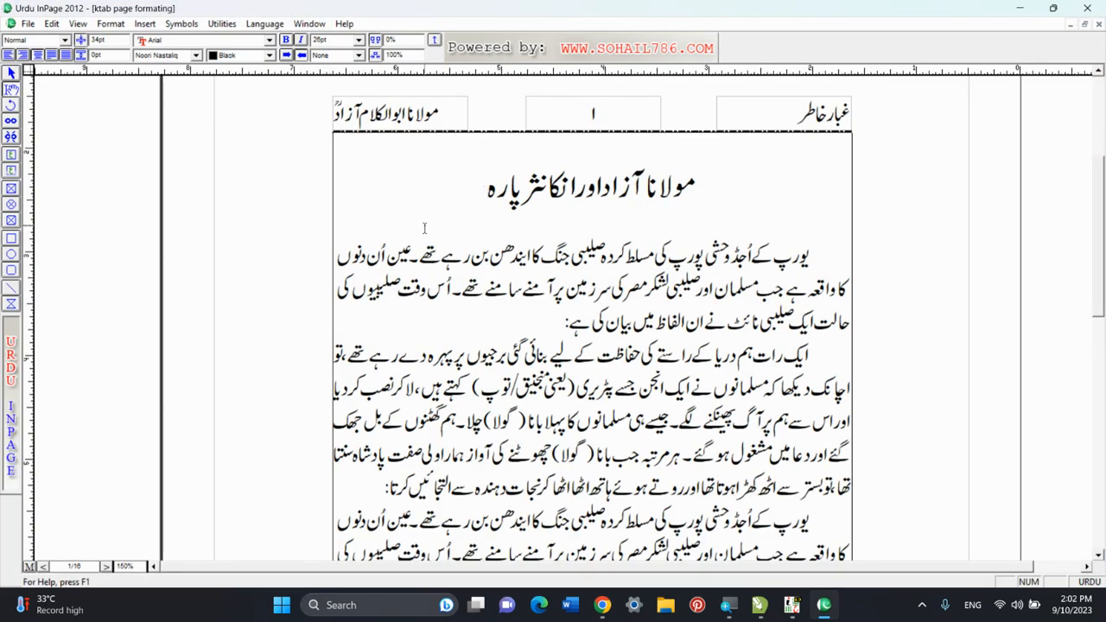
click(52, 23)
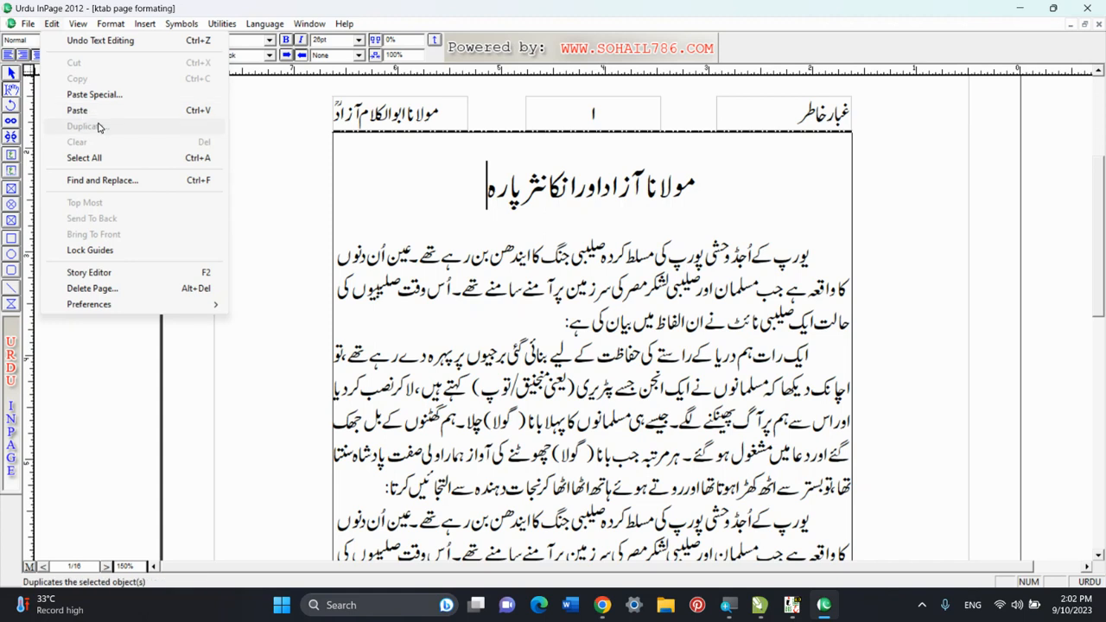
click(280, 150)
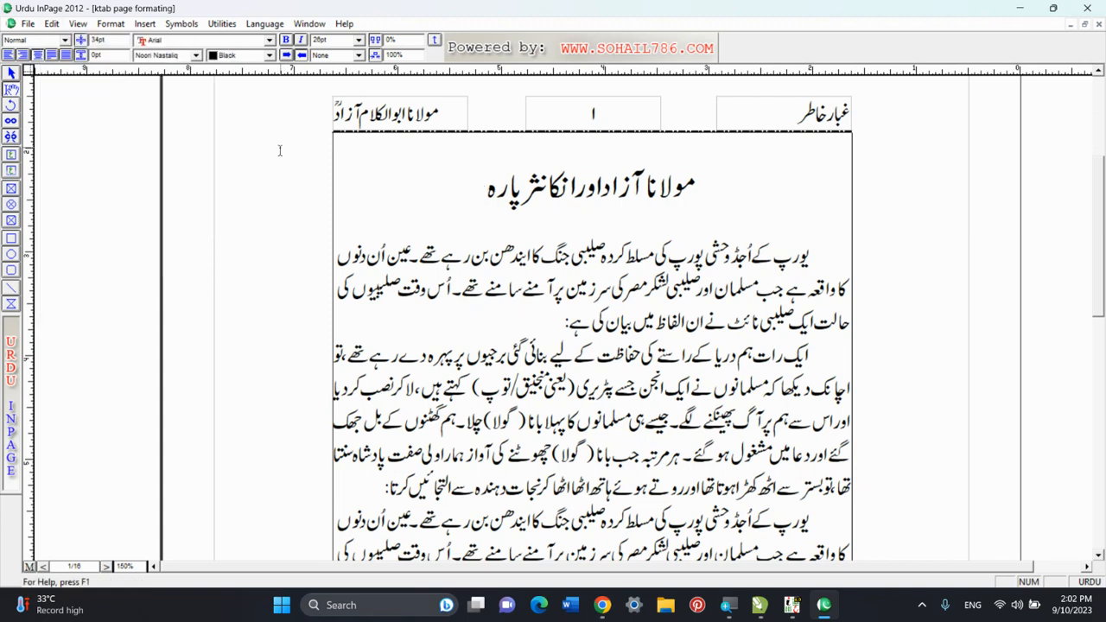
right_click(280, 150)
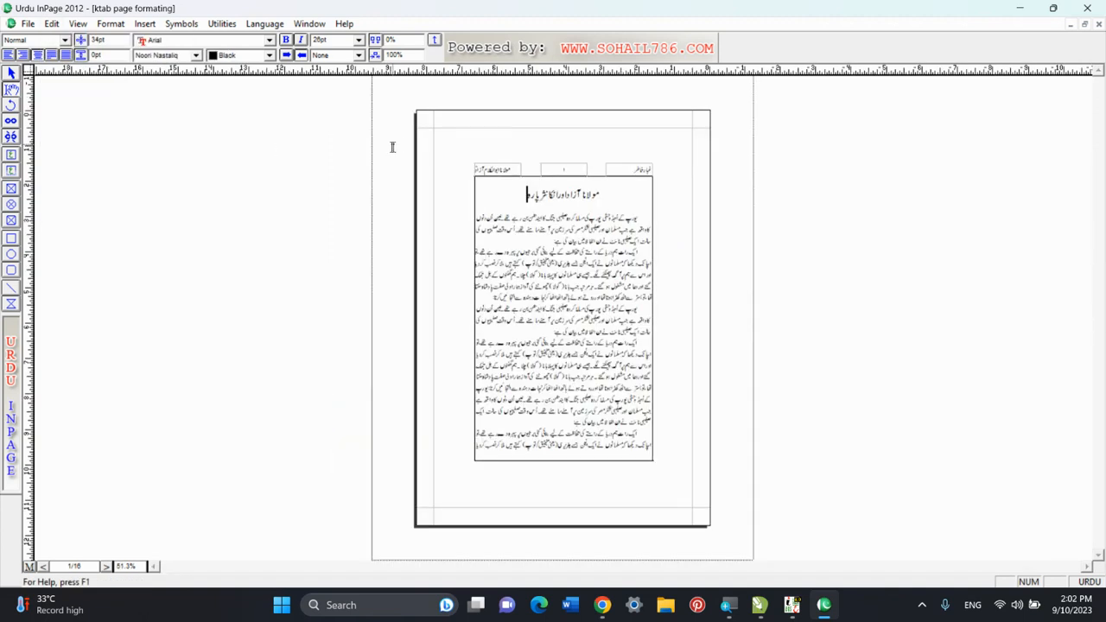
right_click(400, 145)
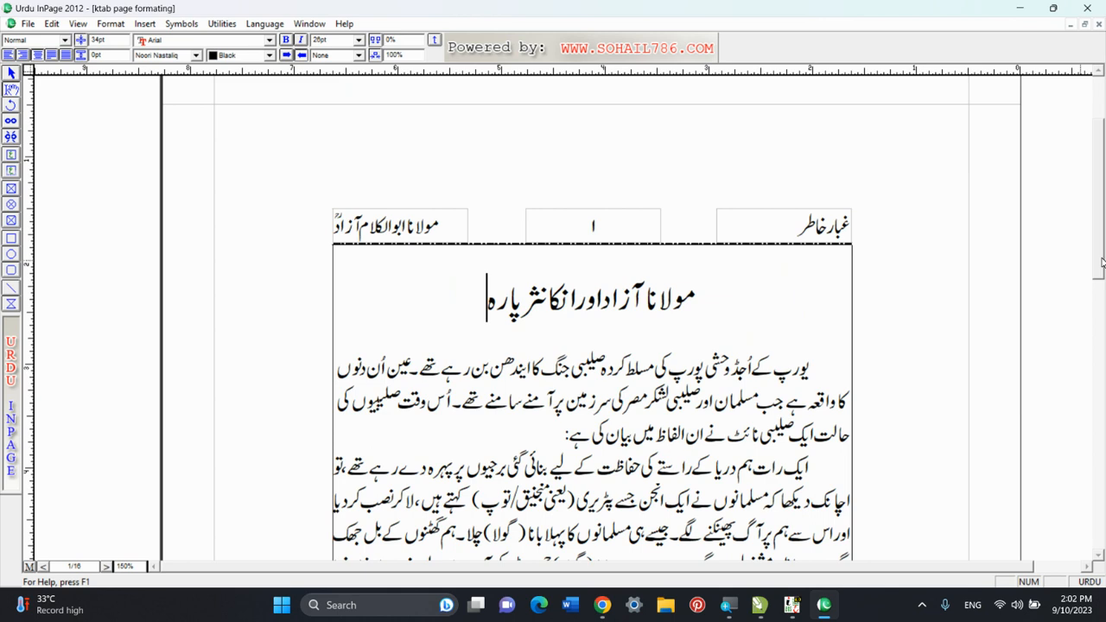
scroll(1097, 285, down, 3)
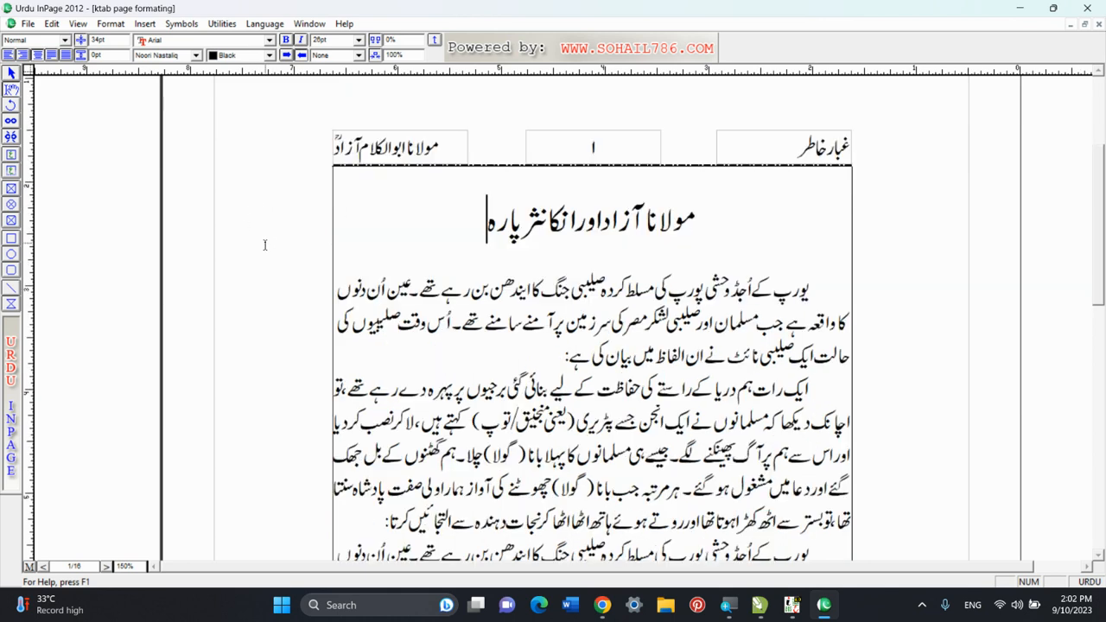
scroll(1095, 259, down, 1)
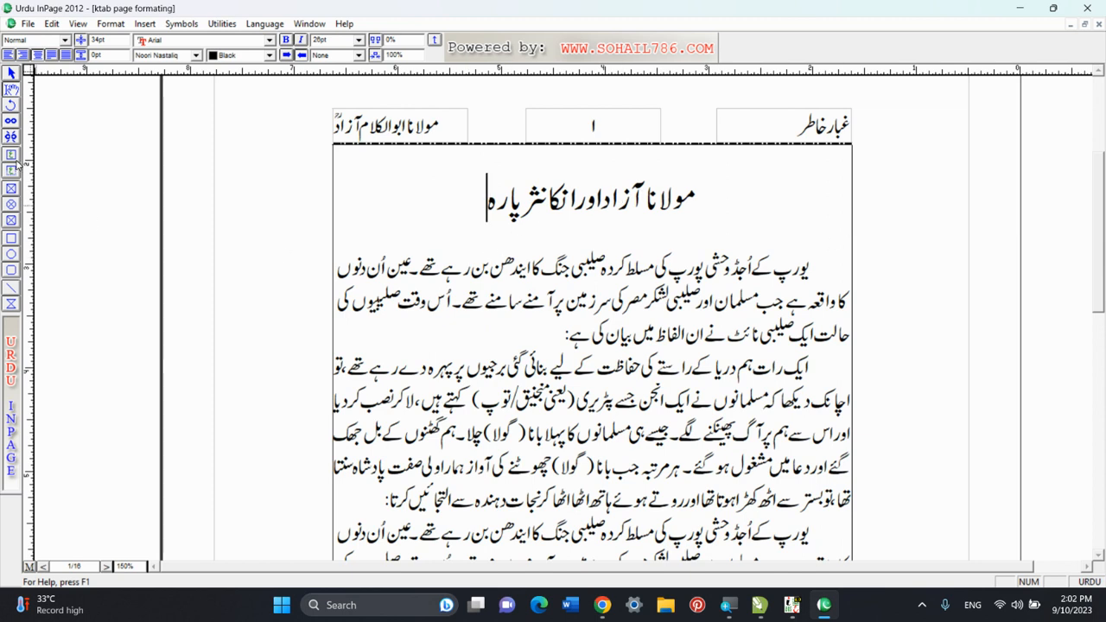
Open the recent document duplicate.inp and bring its prize cards into view.
click(27, 26)
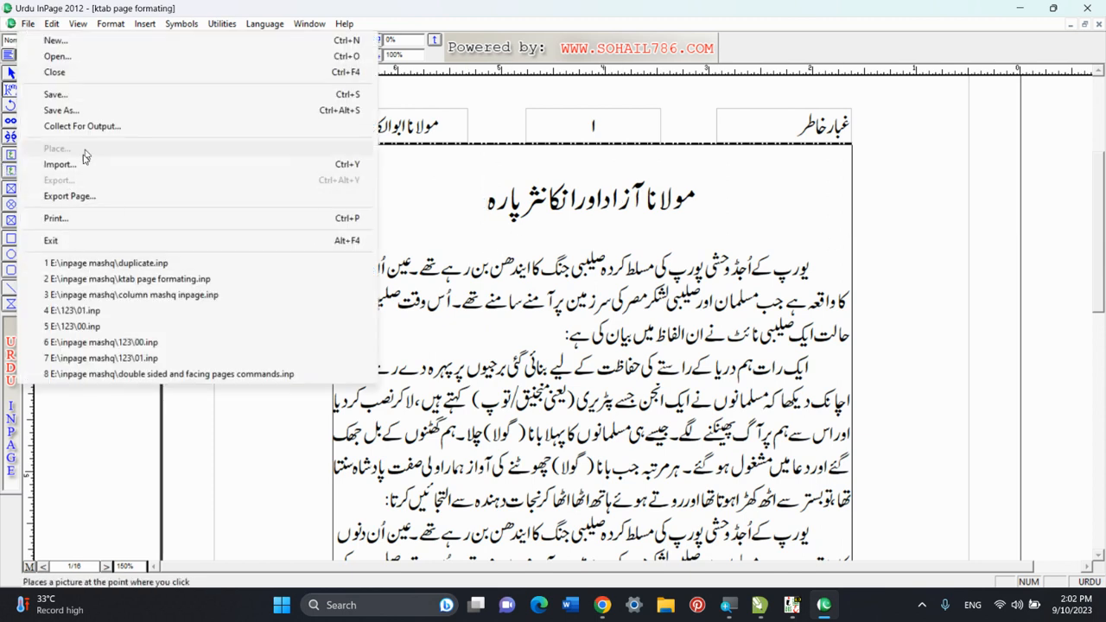
click(73, 264)
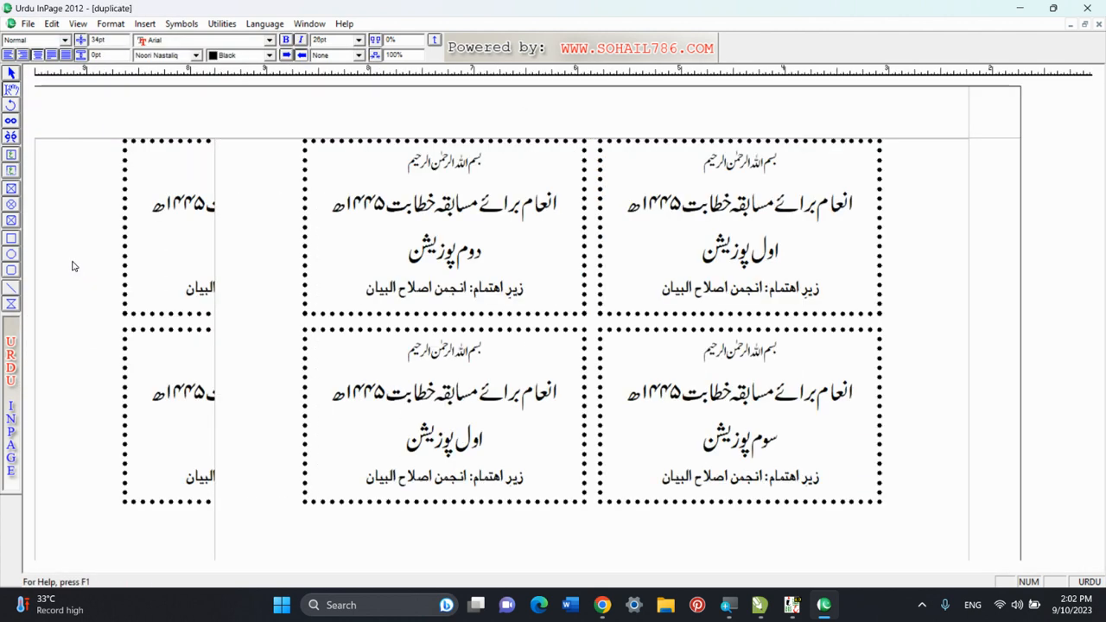
right_click(406, 159)
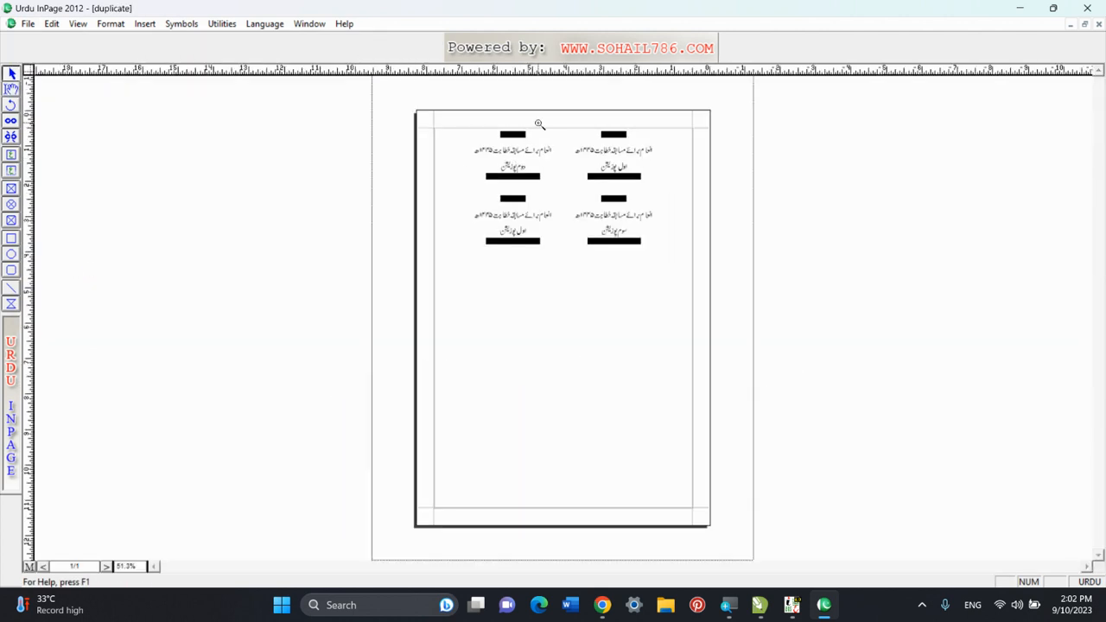
right_click(537, 122)
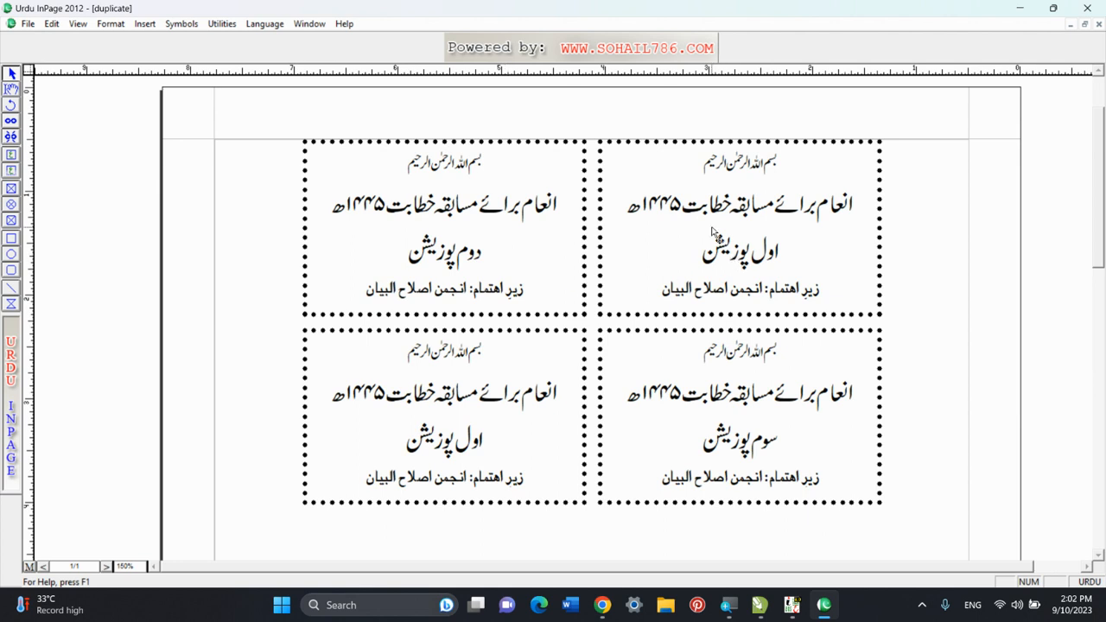
Examine the prize cards on the page by selecting them individually.
click(646, 246)
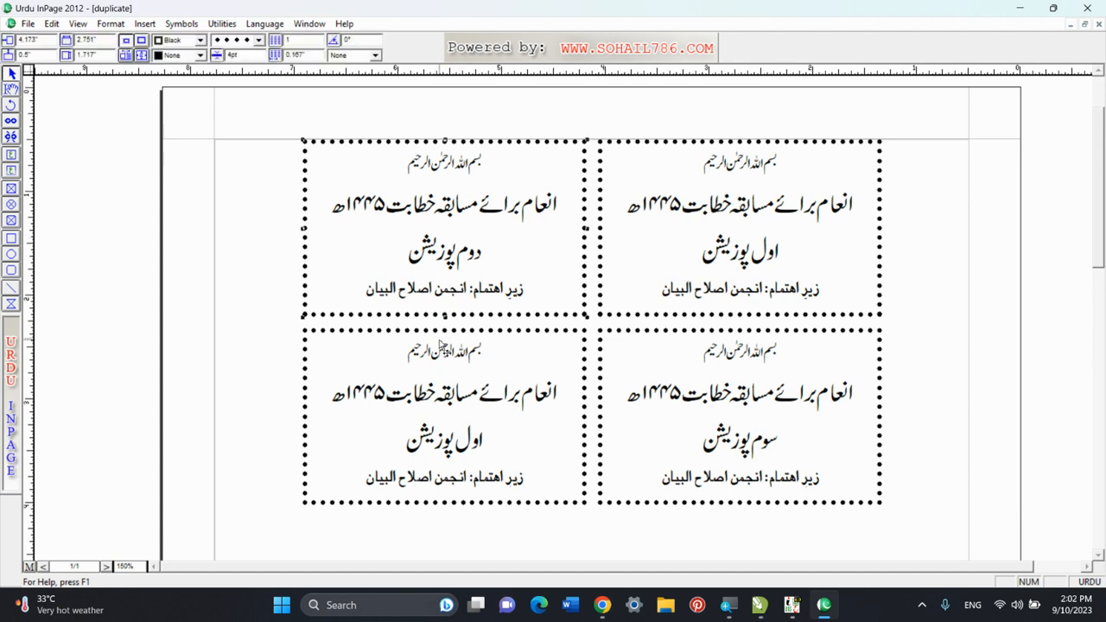
click(445, 354)
click(680, 406)
click(130, 326)
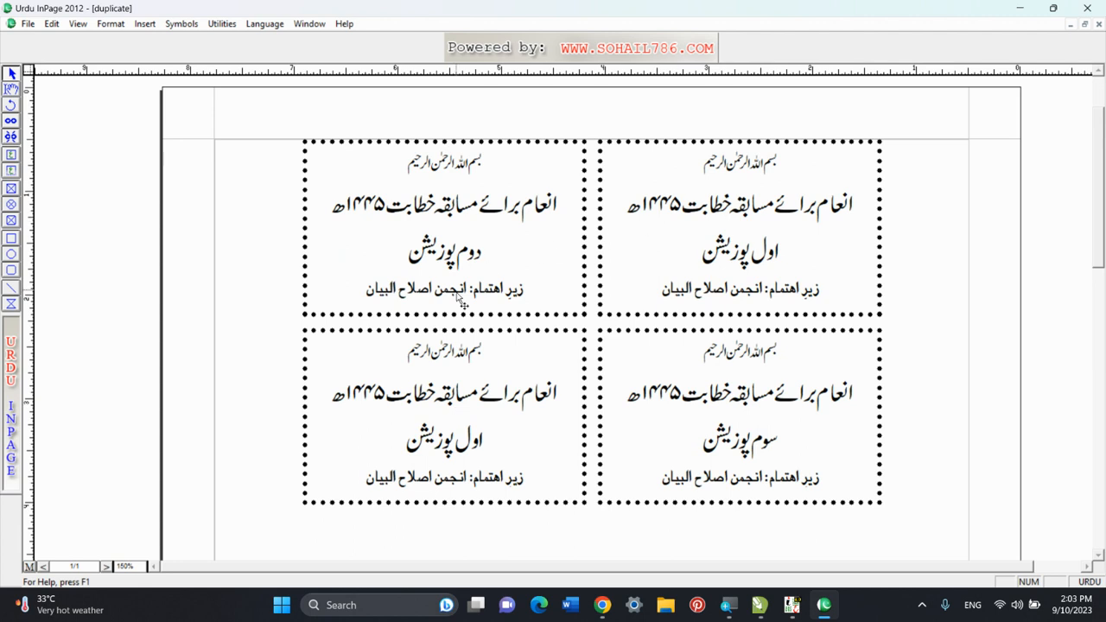
click(469, 241)
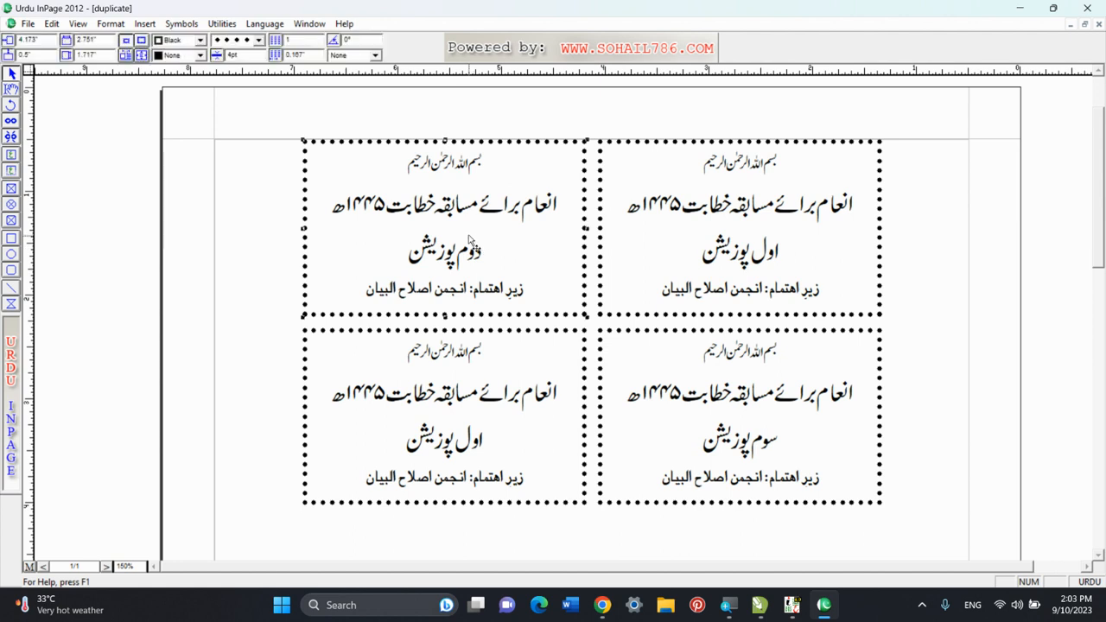
click(89, 178)
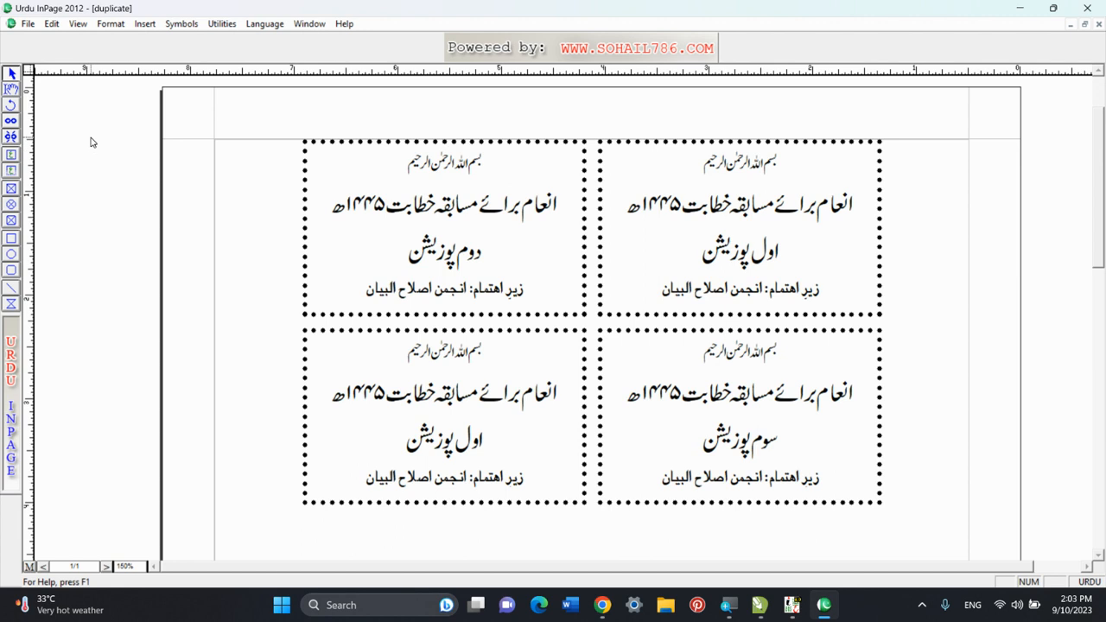
Select all four dotted-border prize cards and delete them from the page.
drag(96, 135, 946, 557)
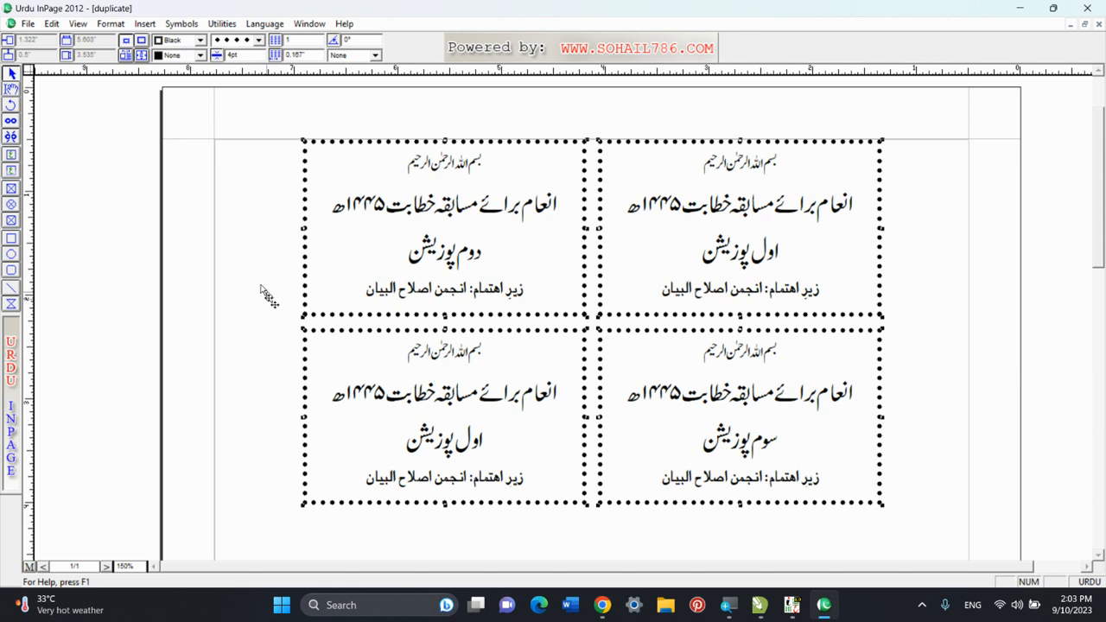
drag(88, 142, 413, 350)
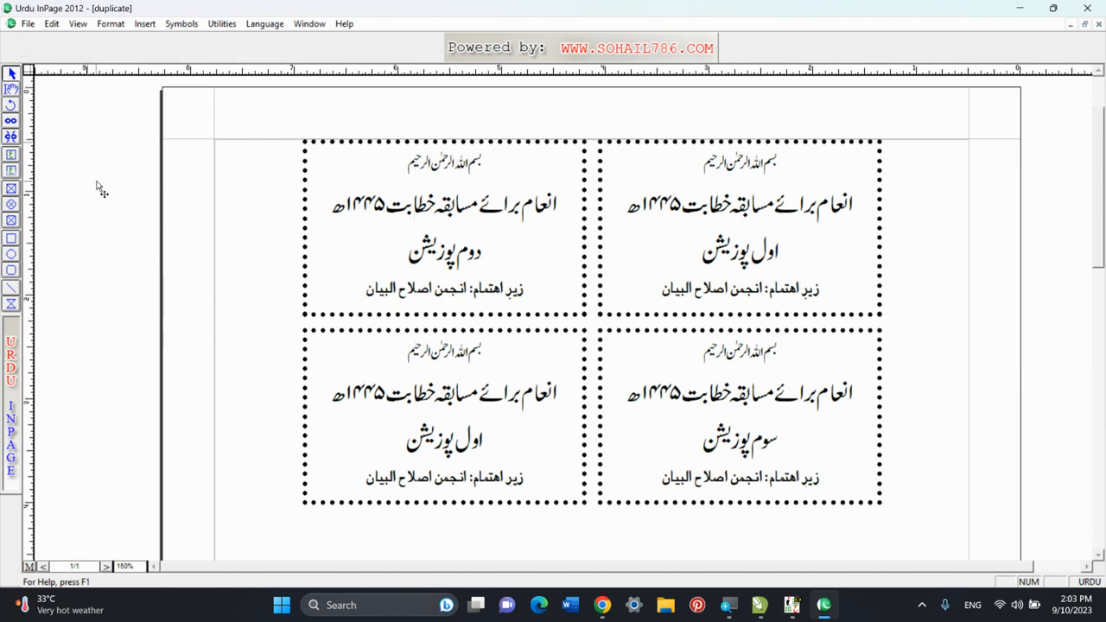
drag(105, 128, 948, 557)
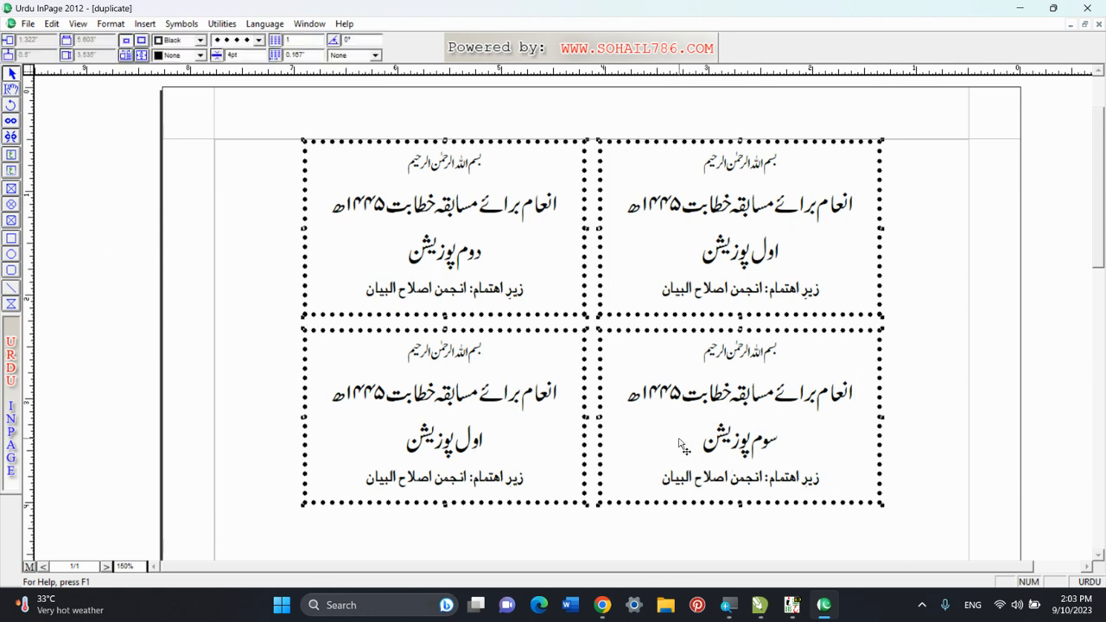
click(129, 285)
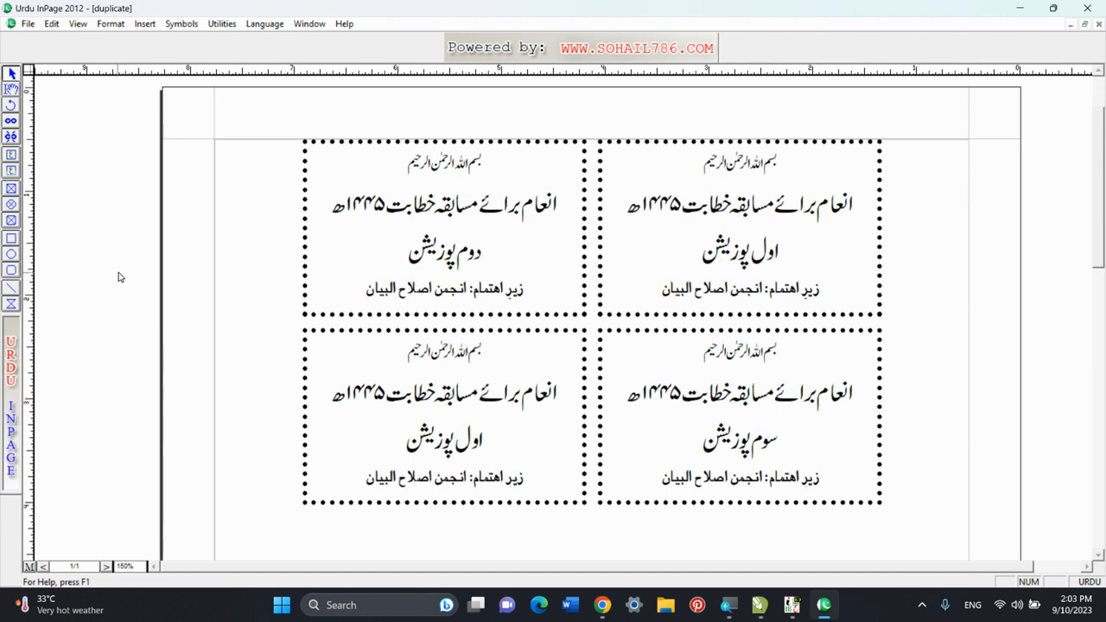
click(761, 248)
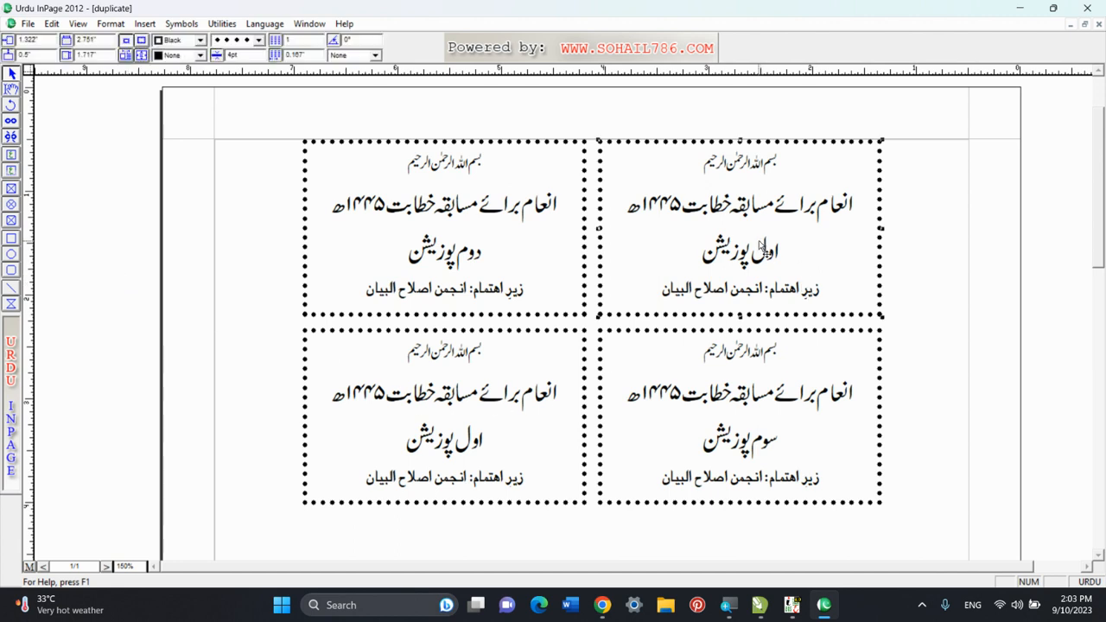
shift+click(553, 260)
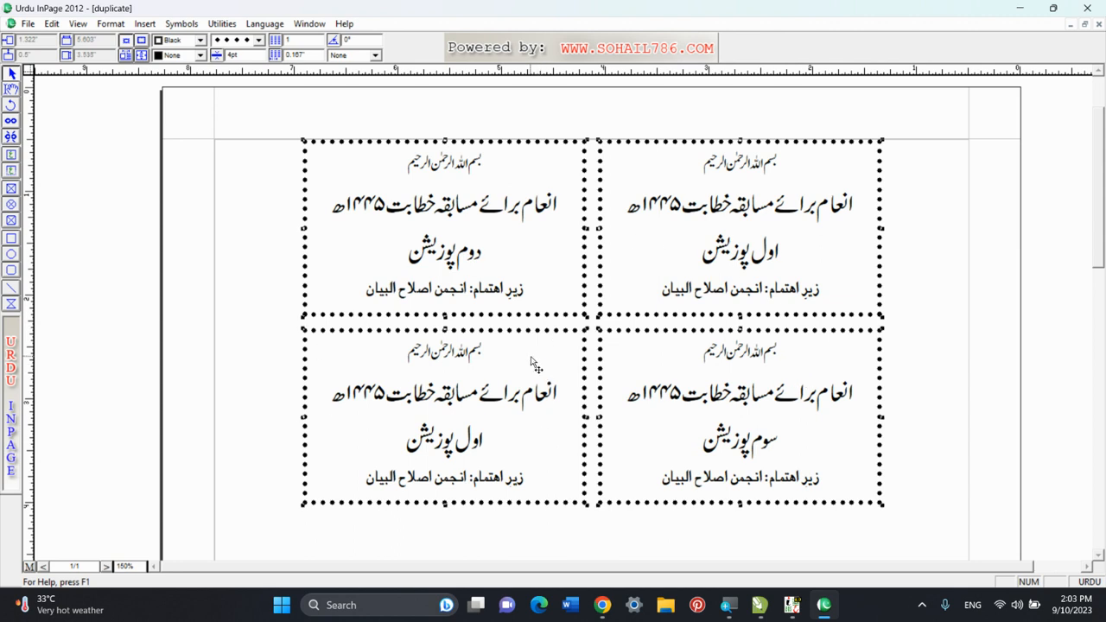
key(Delete)
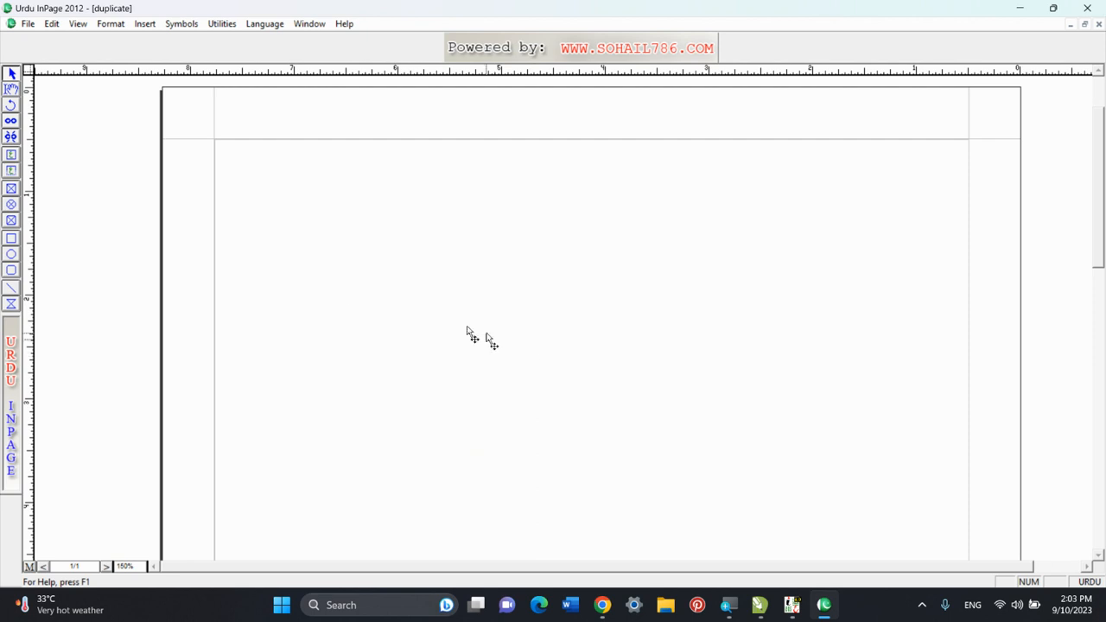
Draw a text box about 2.6 by 1.84 inches in the upper-right corner of the page margins and select it as an object.
click(12, 155)
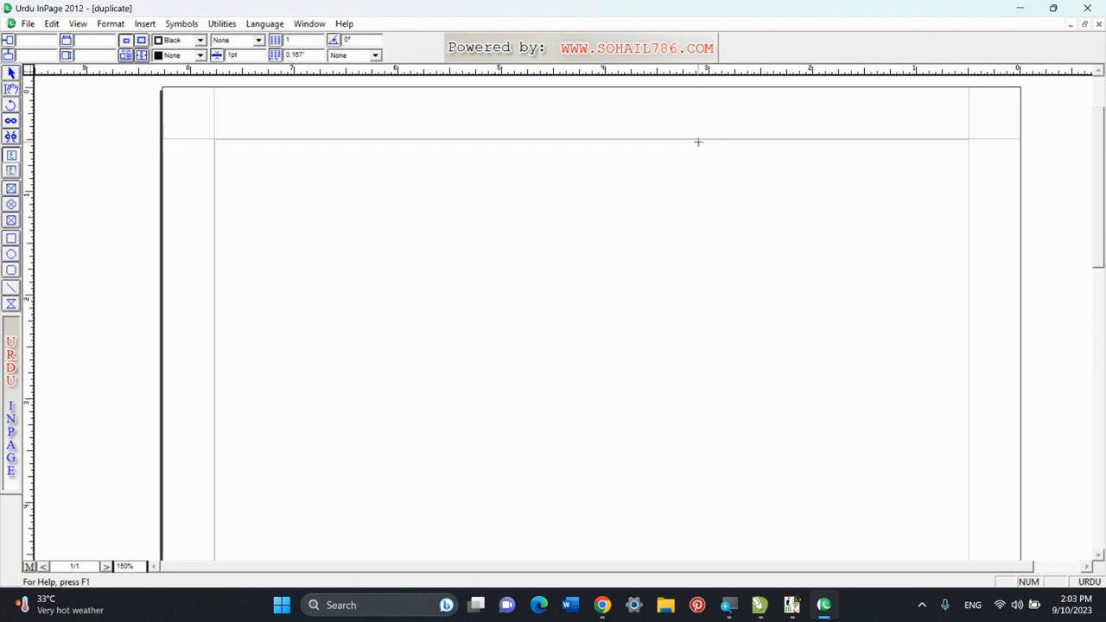
drag(698, 138, 964, 330)
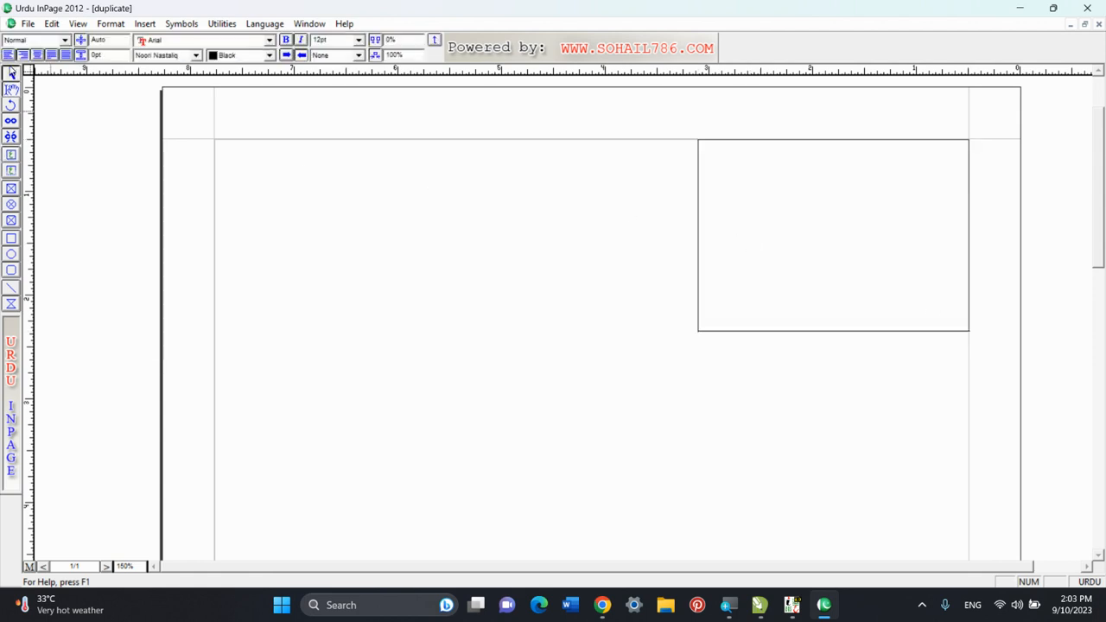
click(12, 73)
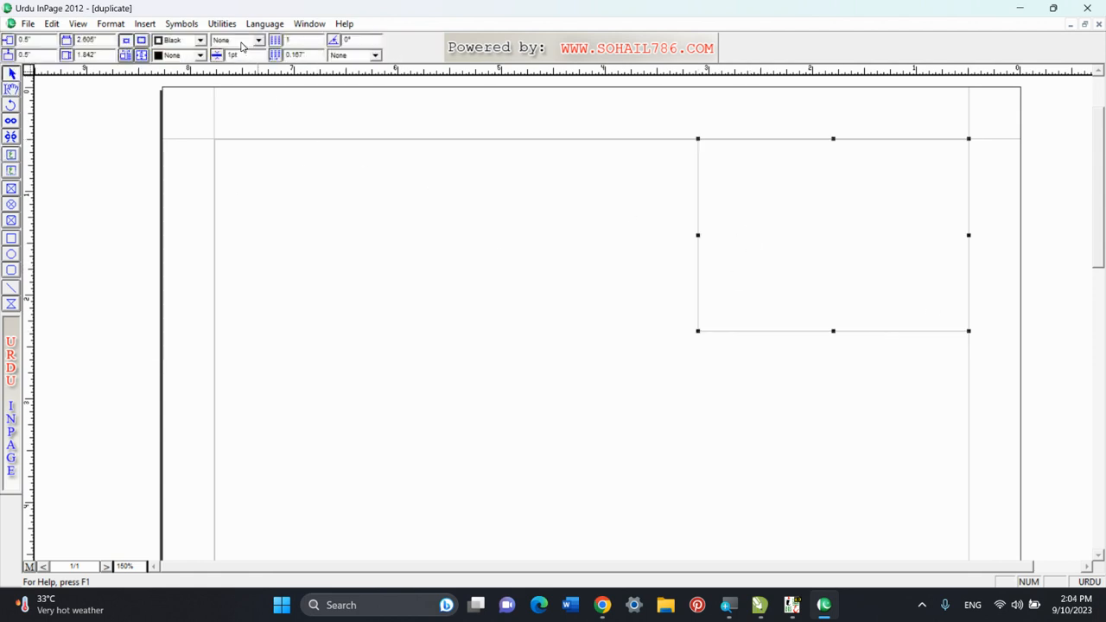
Give the text box a round-dotted black border with a thickness of 4 pt.
click(242, 42)
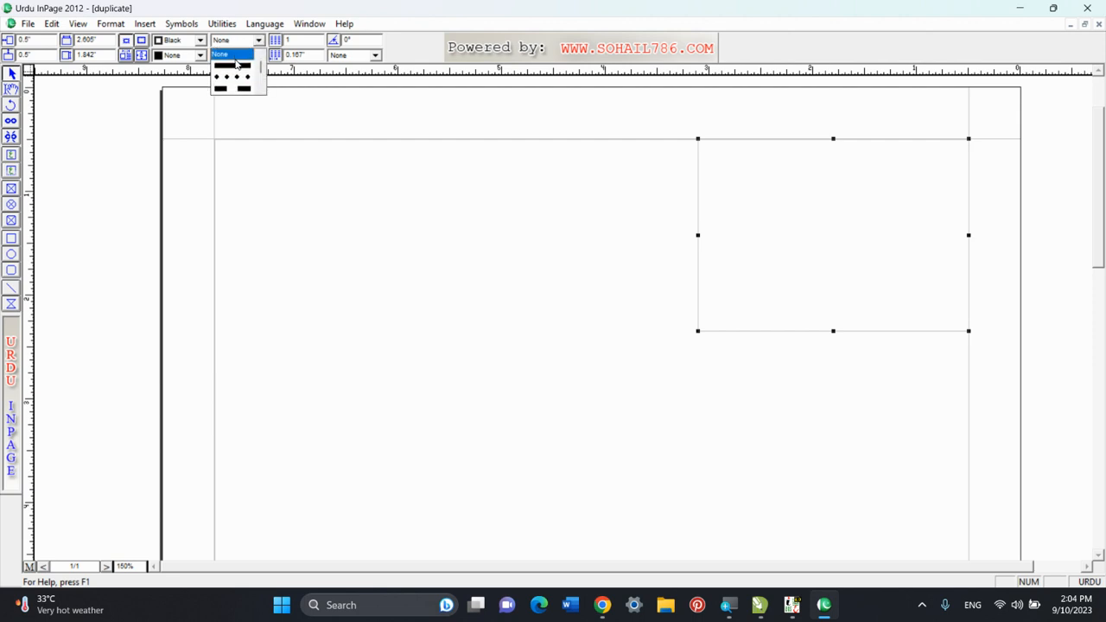
click(235, 78)
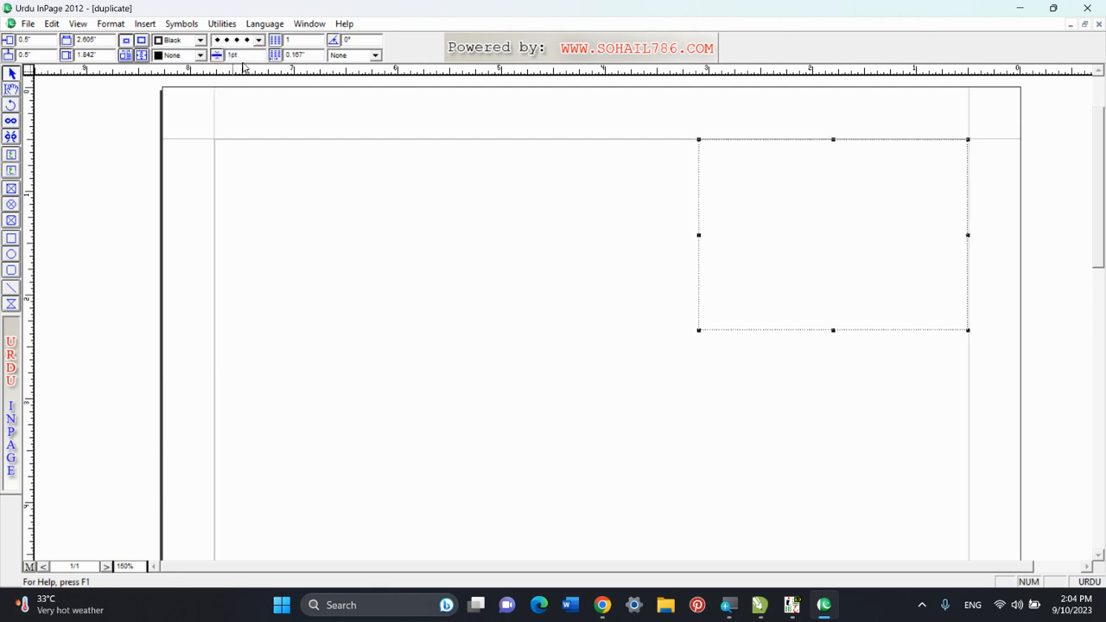
drag(250, 56, 186, 64)
text(4)
key(Return)
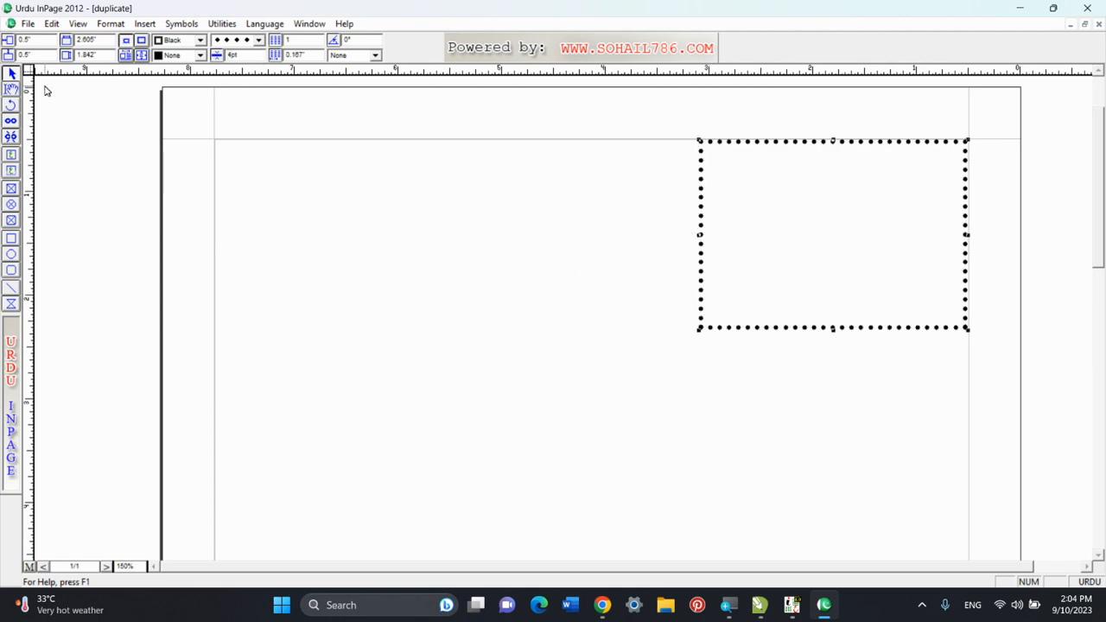
Enter the centred opening line "بسم اللہ الرحمٰن الرحیم" in the dotted text box.
click(9, 90)
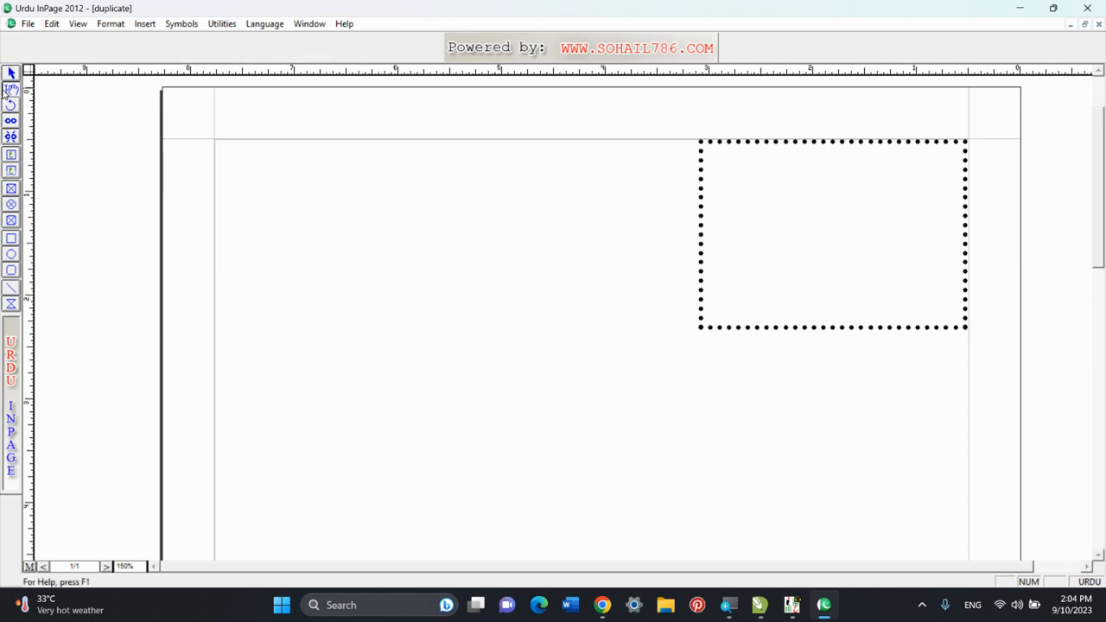
click(856, 170)
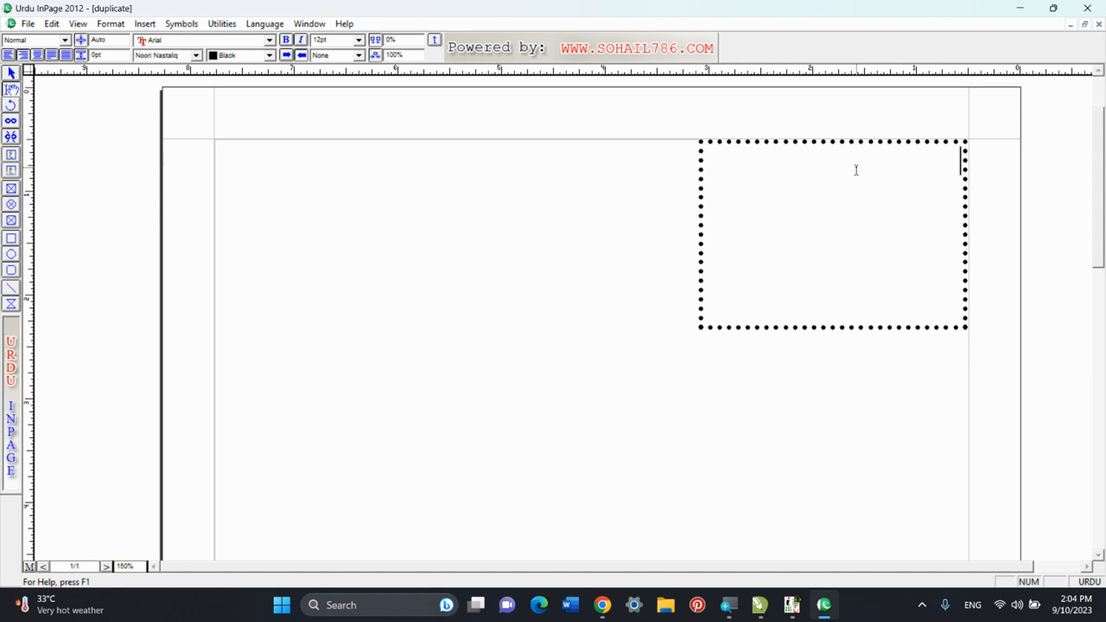
key(ctrl+shift+c)
text(بسم ال)
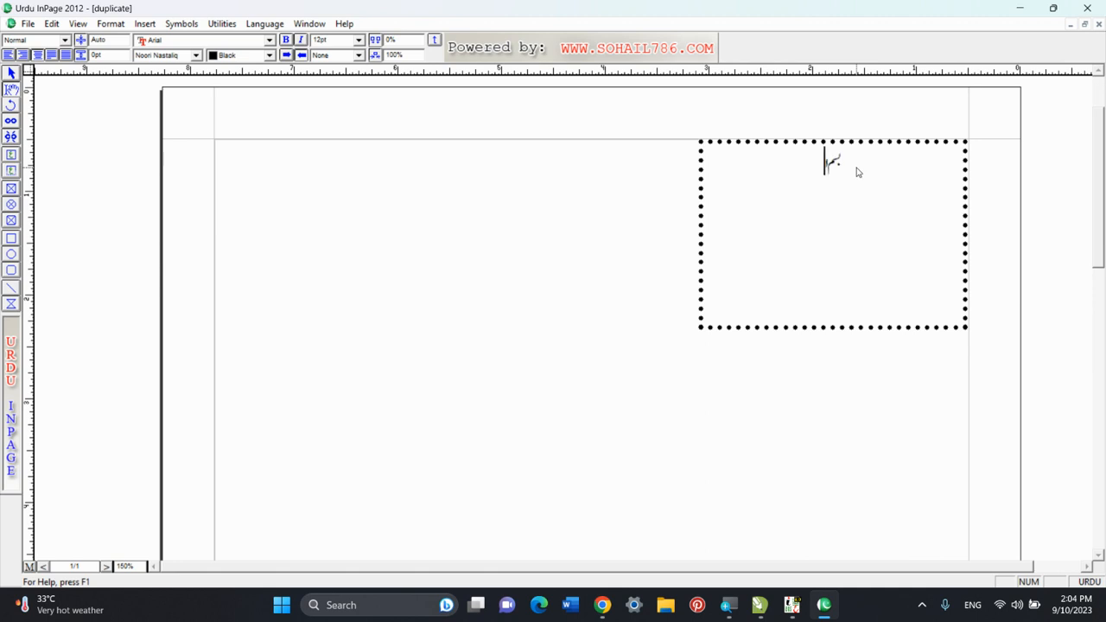
text(لہ الرحمن الرحیم)
Add the line "انعام برائے مسابقہ خطابت ۱۴۴۵ھ" in the dotted text box, leaving a blank line below the opening line.
double_click(136, 566)
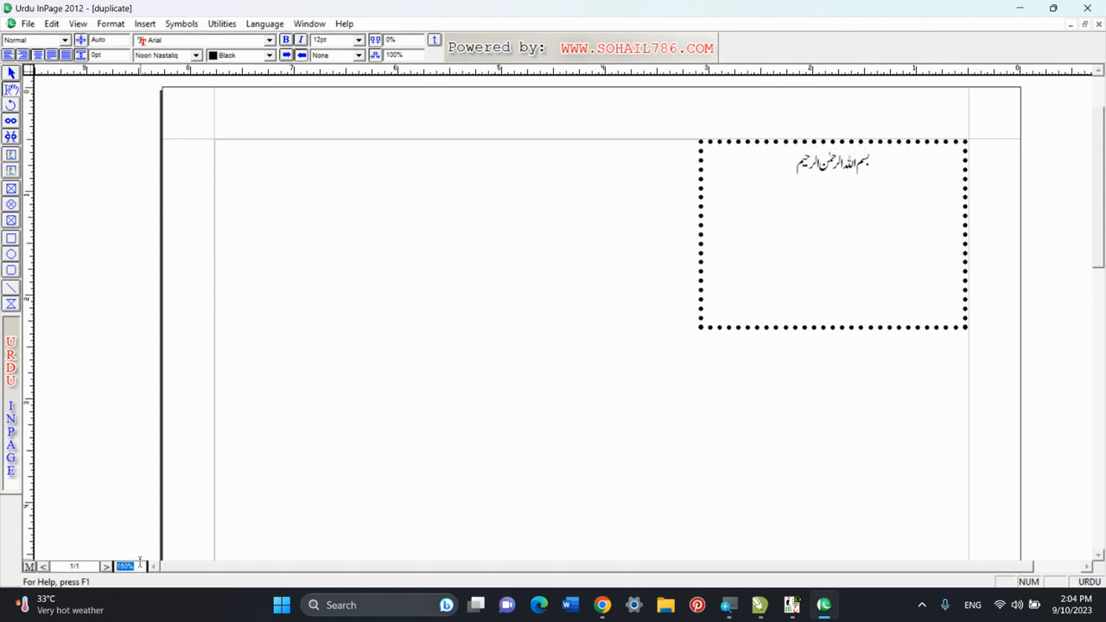
text(170)
key(Return)
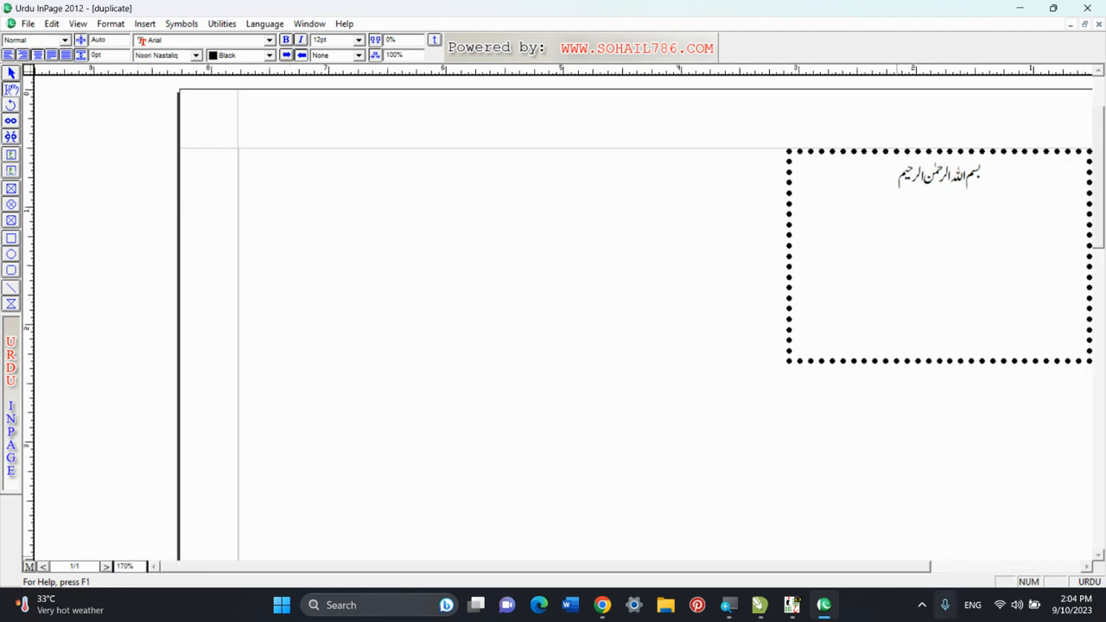
drag(887, 568, 935, 562)
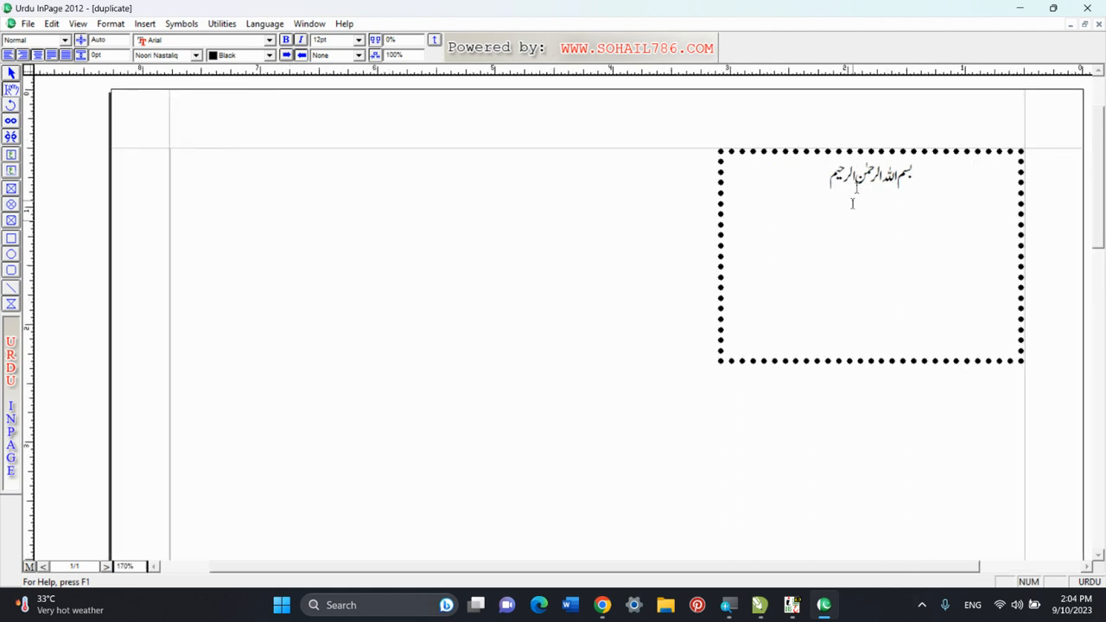
click(794, 191)
key(Return)
key(Return)
text(انعام برا)
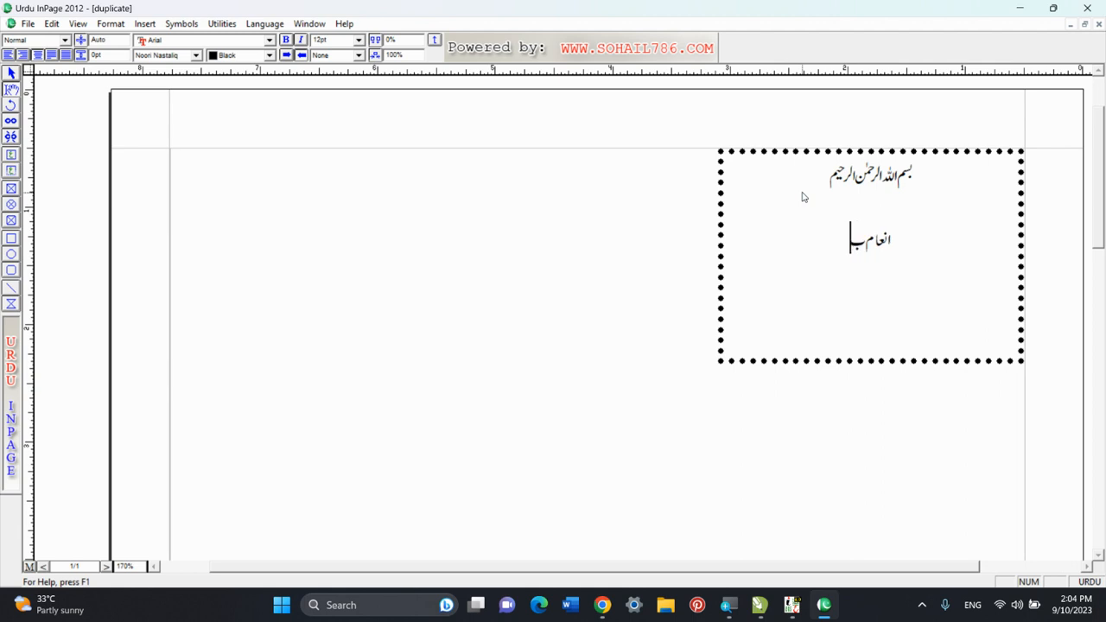
text(ئے م)
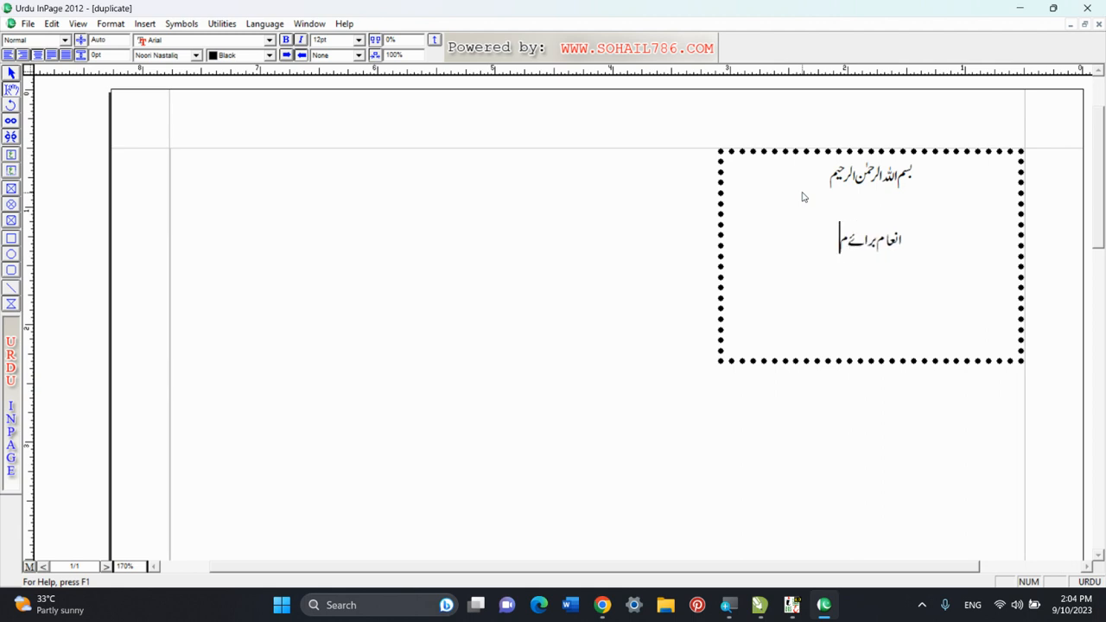
text(سابقہ)
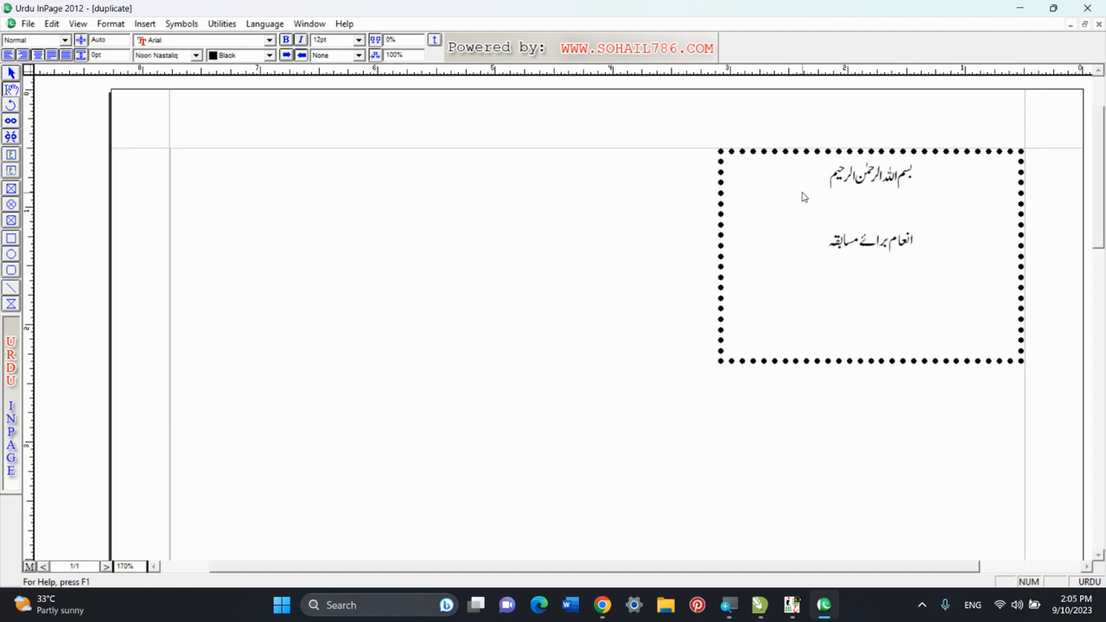
text( خطابت)
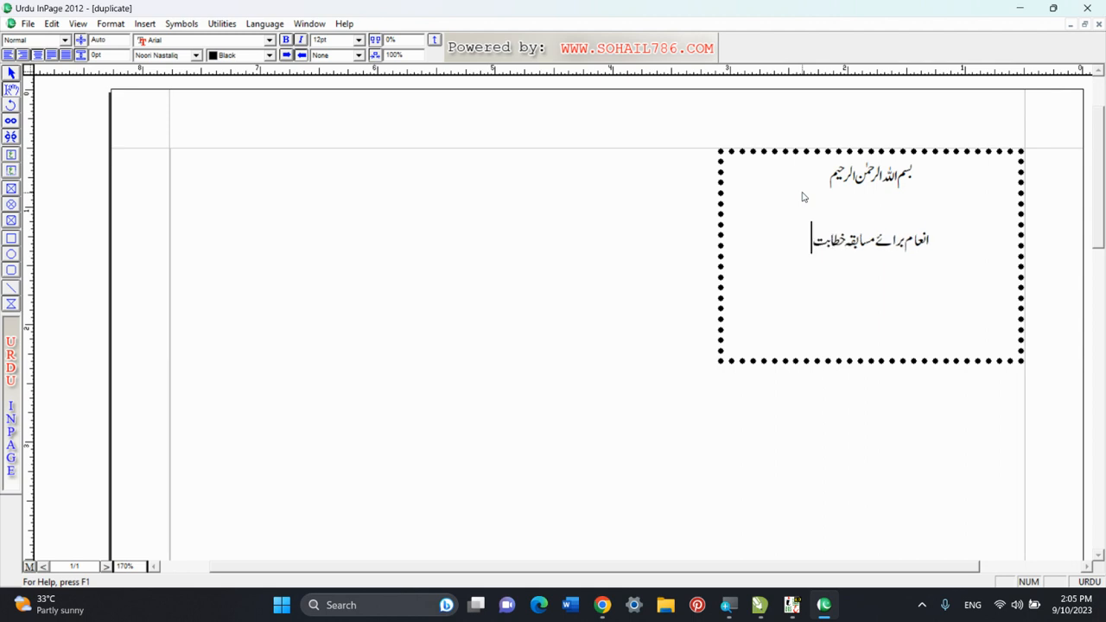
text(۴۵)
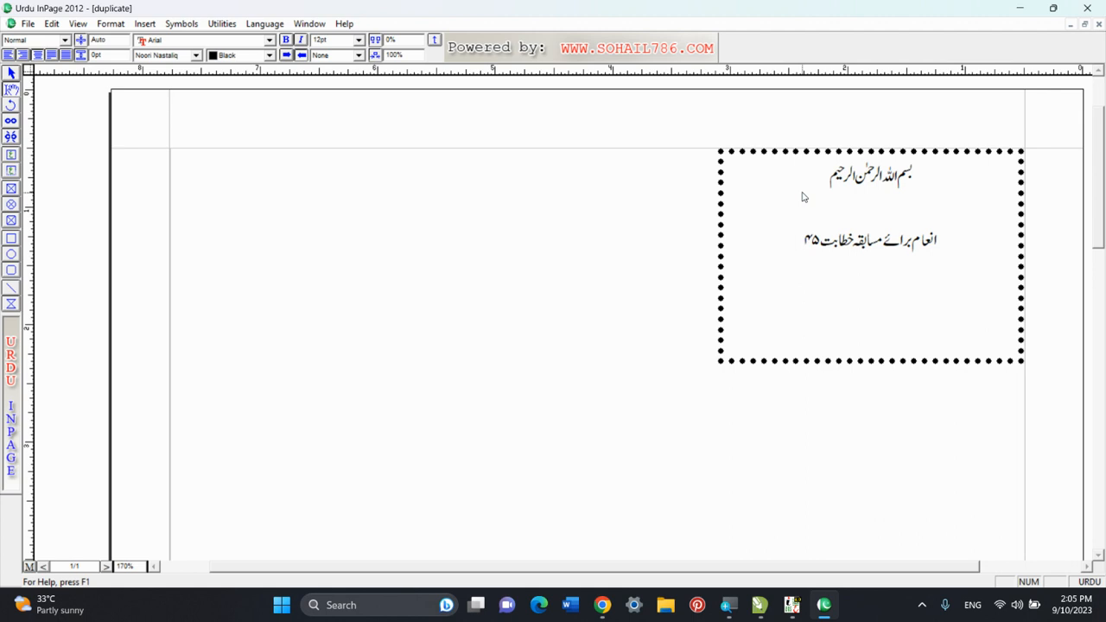
text(۱۴)
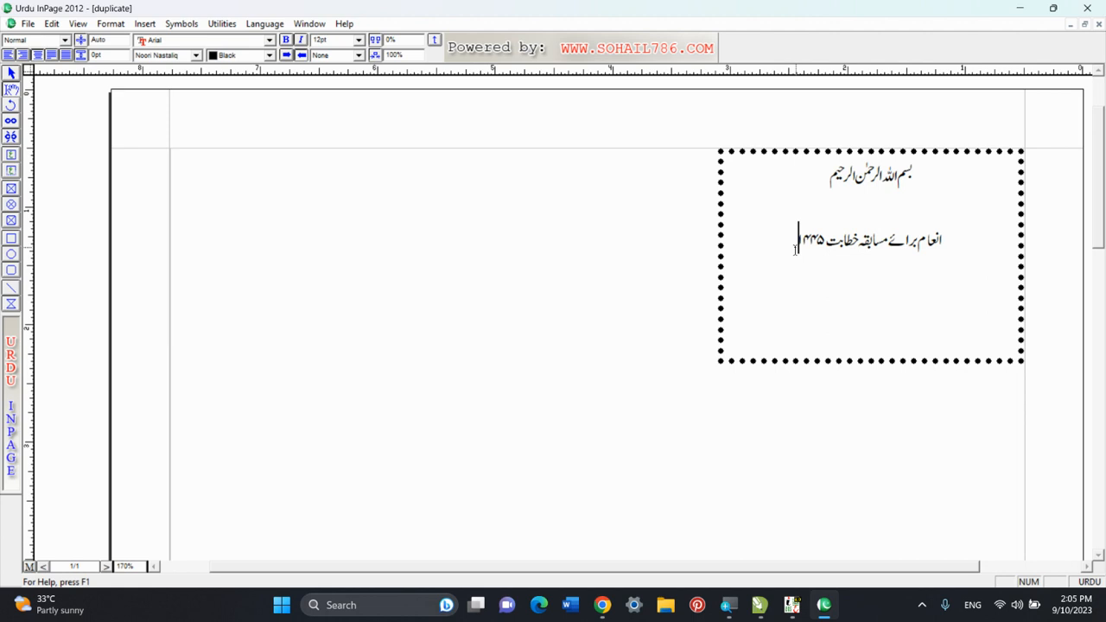
text(ھ)
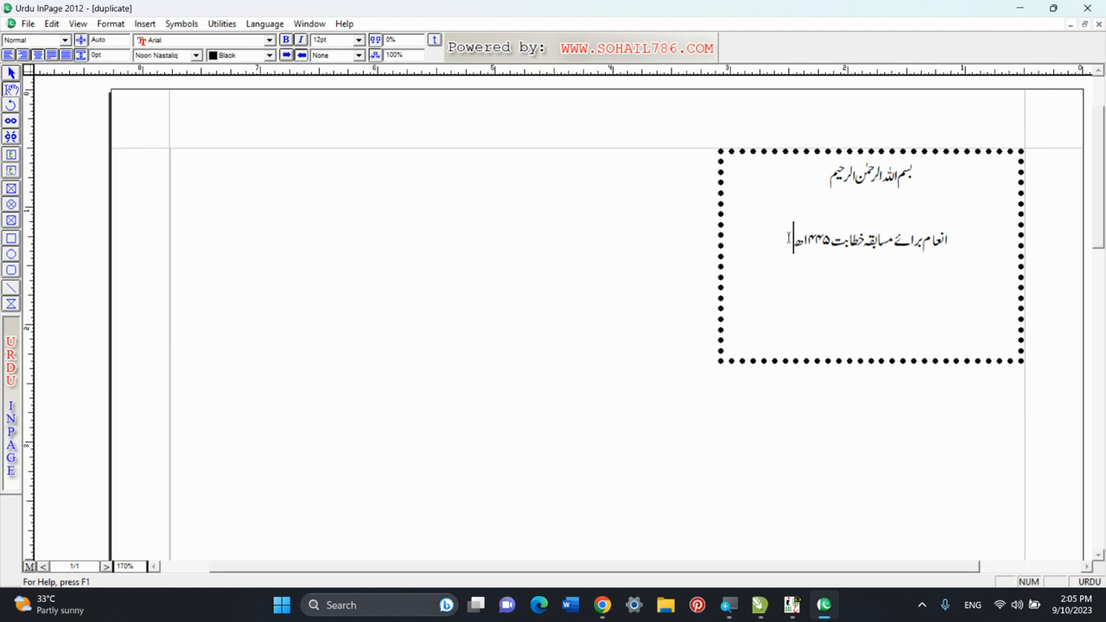
Enlarge the whole "انعام برائے مسابقہ خطابت ۱۴۴۵ھ" line to 20 pt.
drag(789, 233, 953, 244)
click(786, 250)
key(shift+Home)
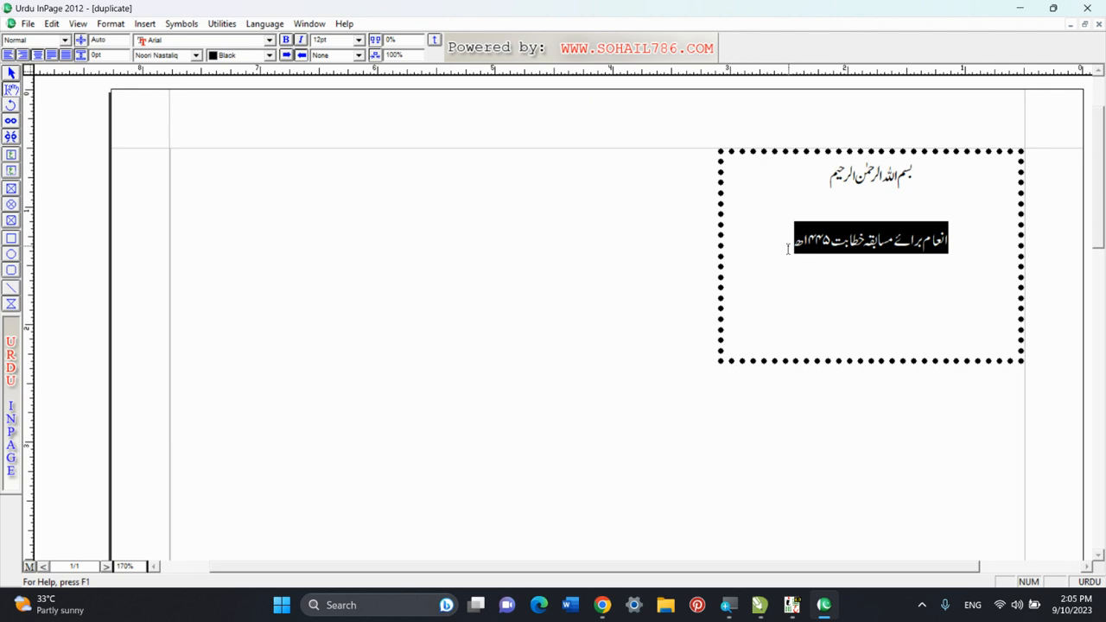
key(F8)
key(F8)
key(F8)
key(F8)
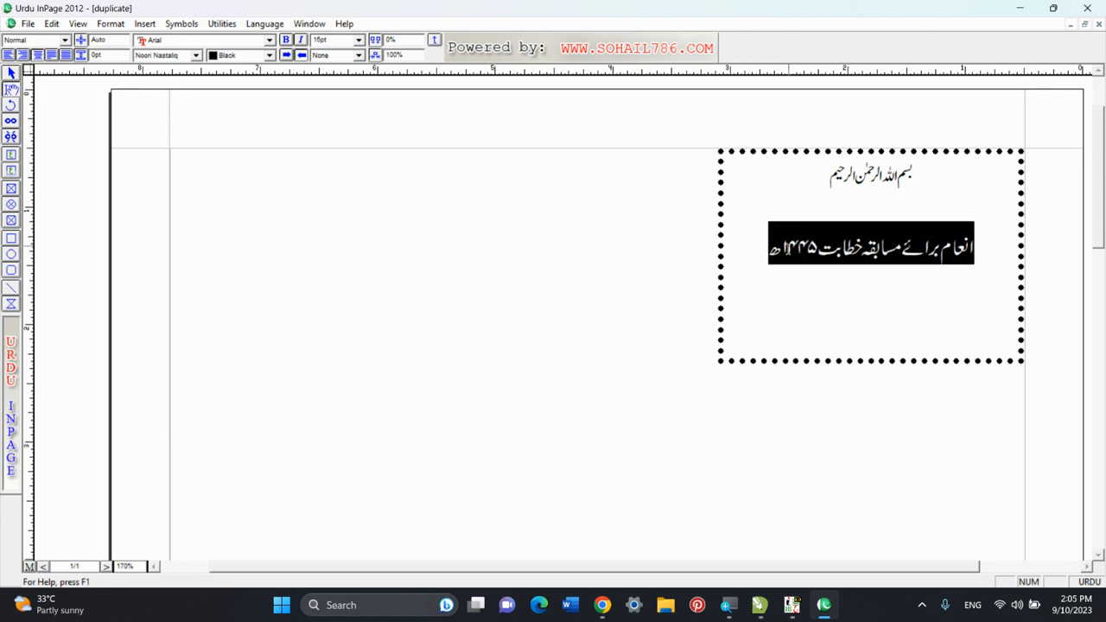
key(F8)
key(F8)
key(F8)
key(F8)
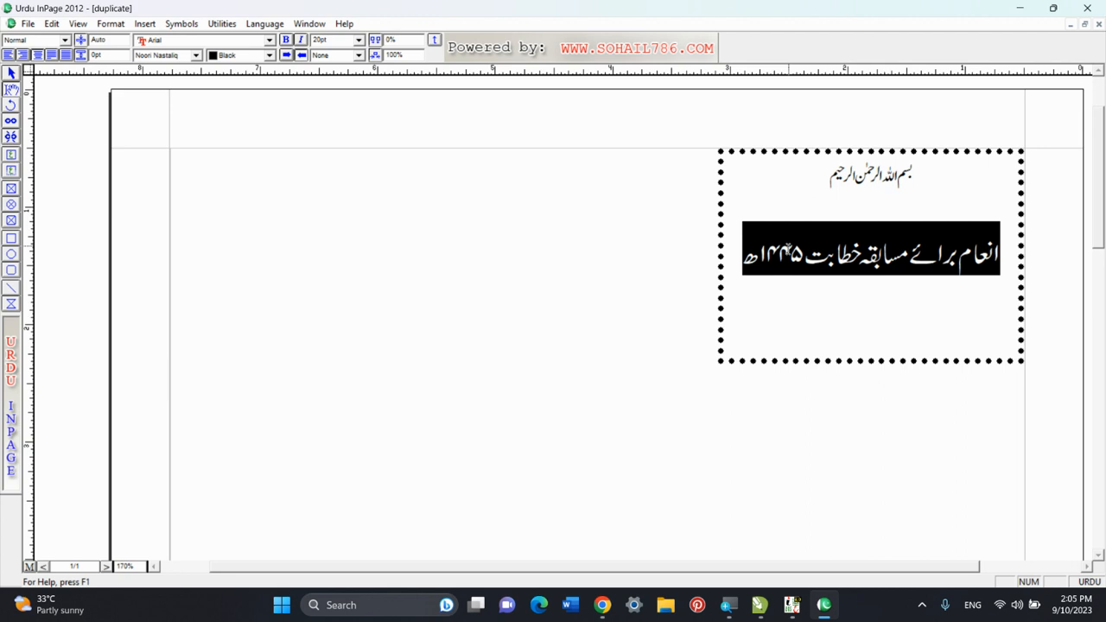
Raise the 20 pt heading slightly above its baseline and remove the blank line between it and the opening line.
key(F12)
key(F12)
key(F12)
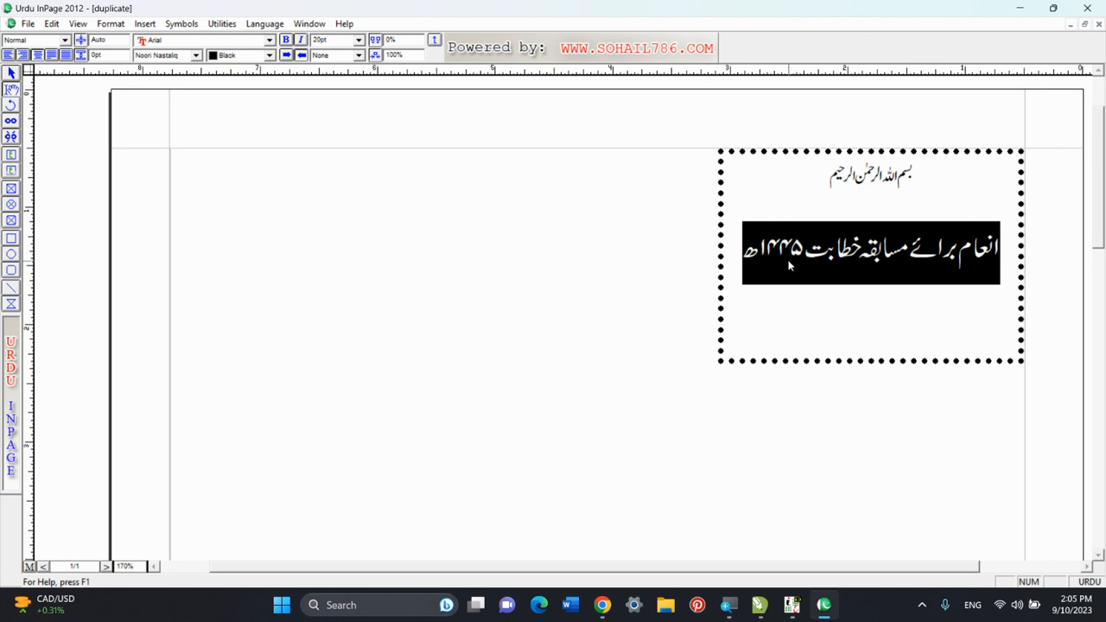
key(F11)
key(F11)
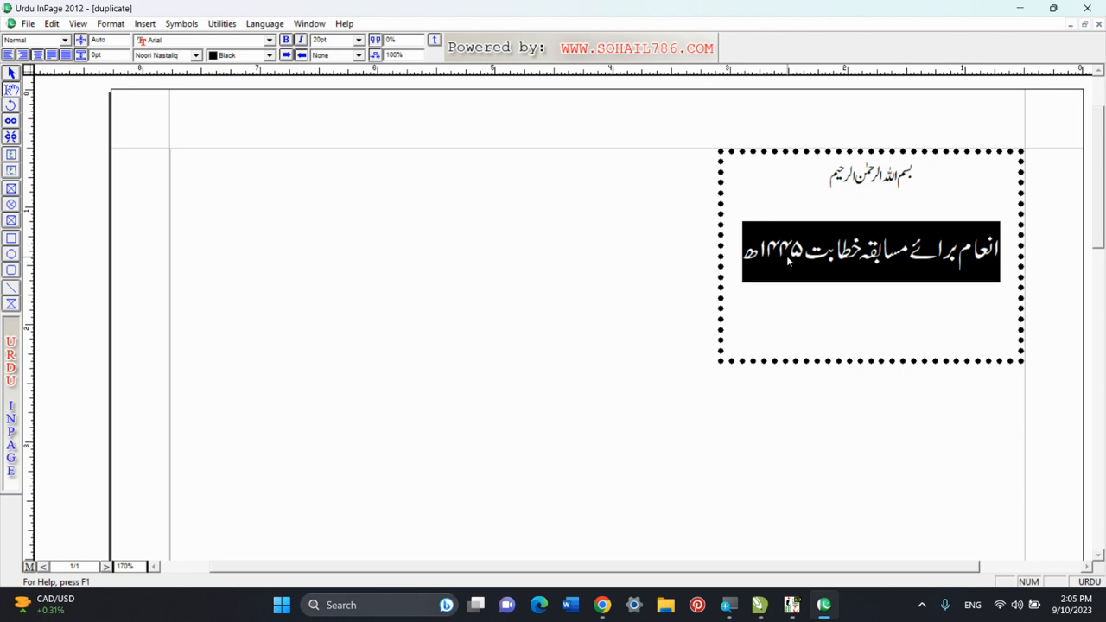
click(743, 259)
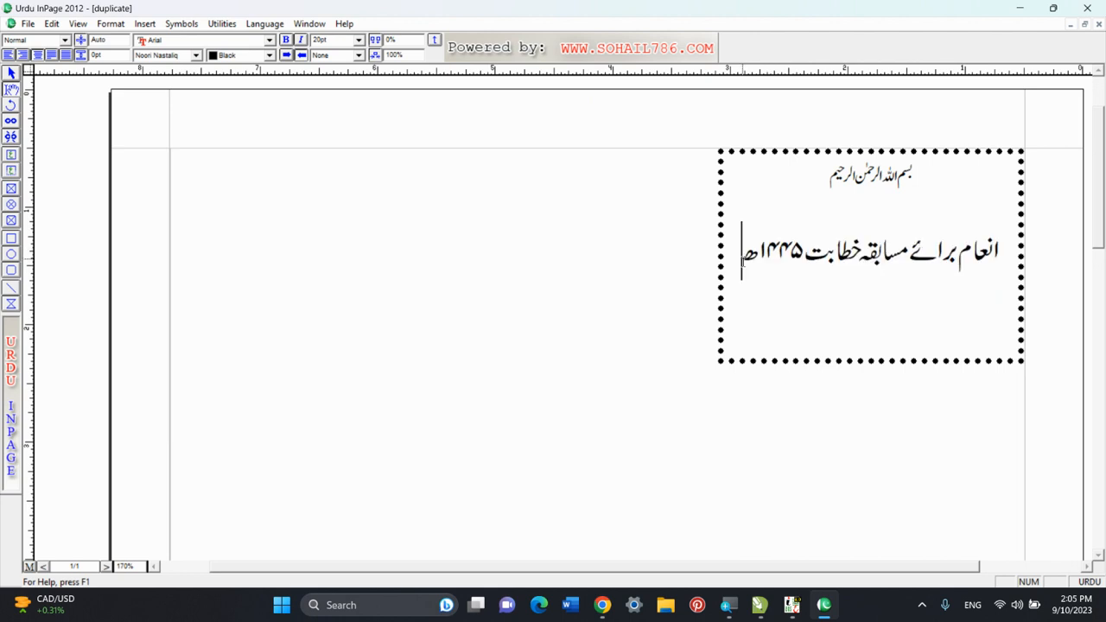
click(873, 231)
click(871, 210)
key(BackSpace)
Add the line "اول پوزیشن" below the prize heading.
click(747, 254)
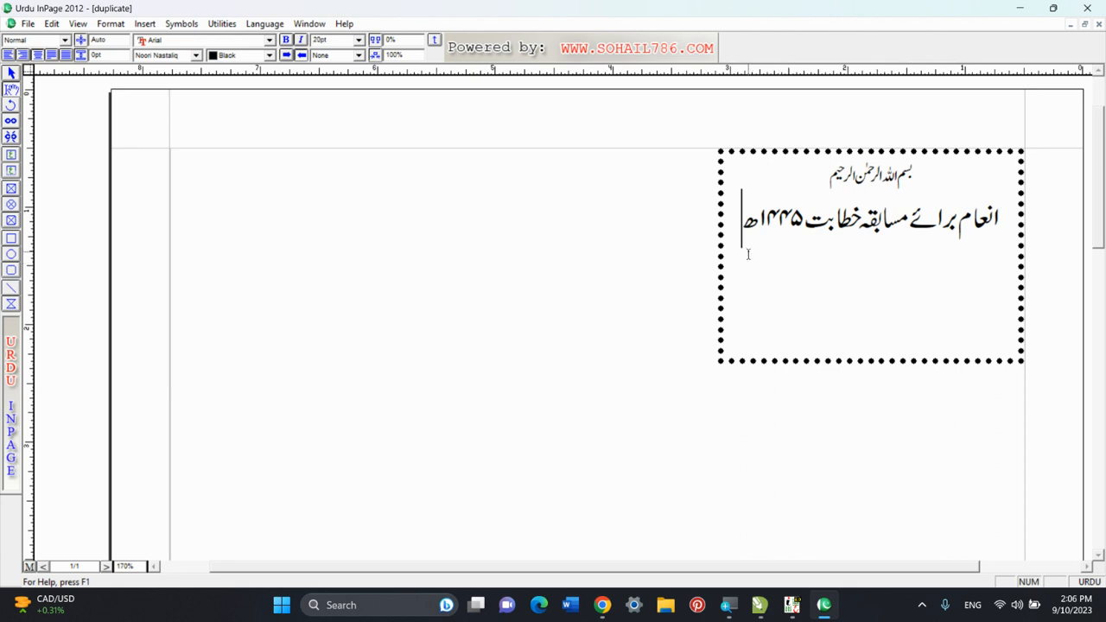
key(Return)
text(اول پو)
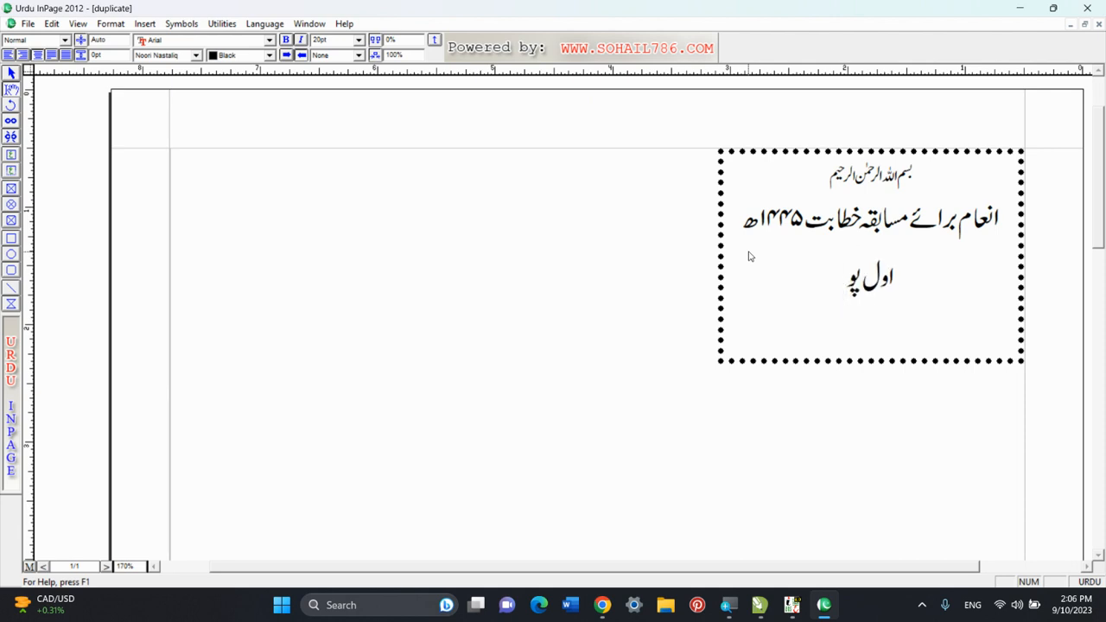
text(زیشن)
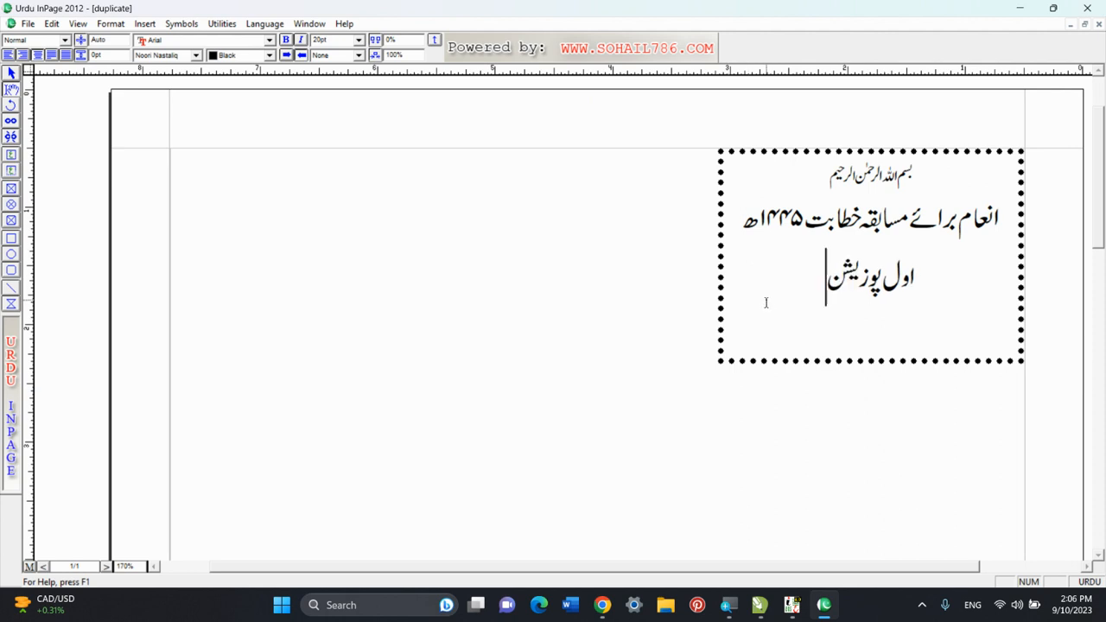
Add the closing line "زیرِ اہتمام: انجمن اصلاح البیان" in 12 pt below the position line.
key(Return)
key(Return)
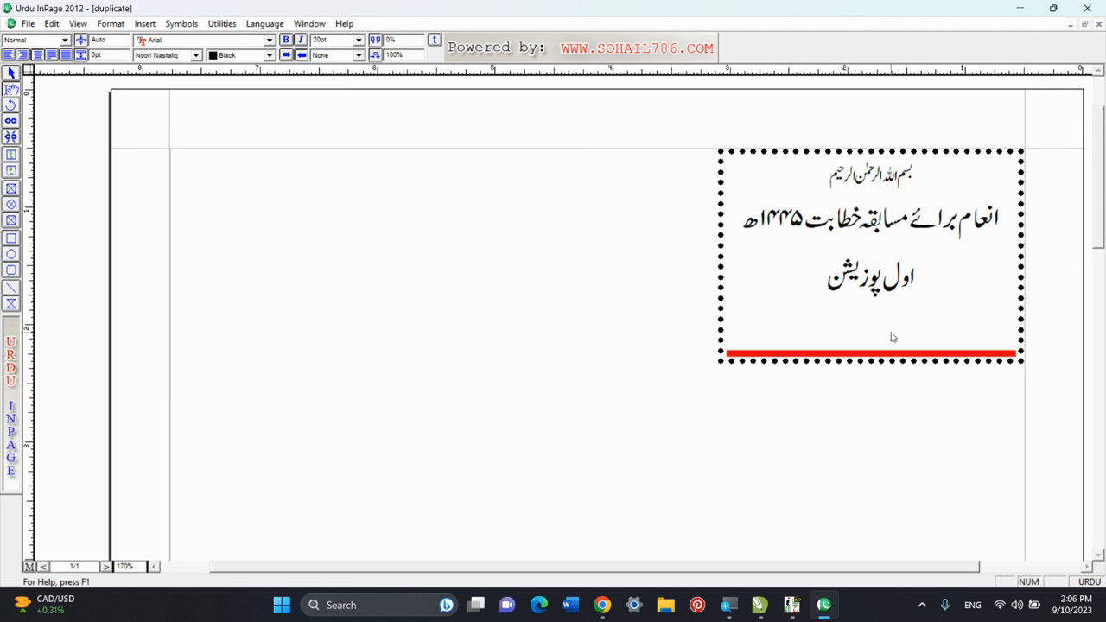
key(BackSpace)
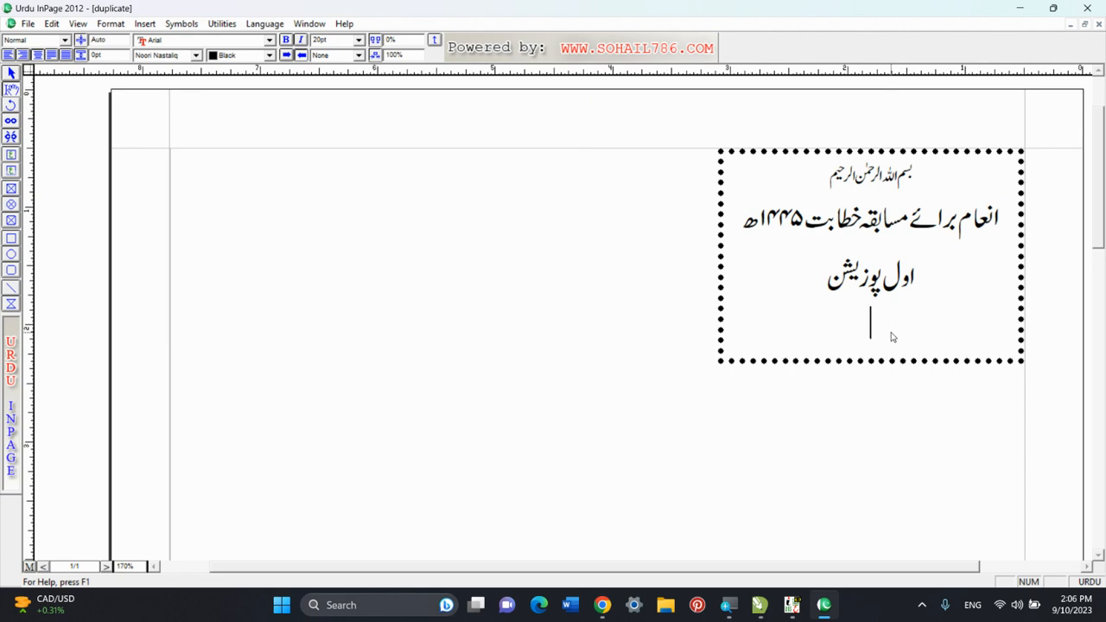
double_click(335, 40)
text(12)
key(Return)
text(زیرِاہتمام:انجمن اصلاح الہی)
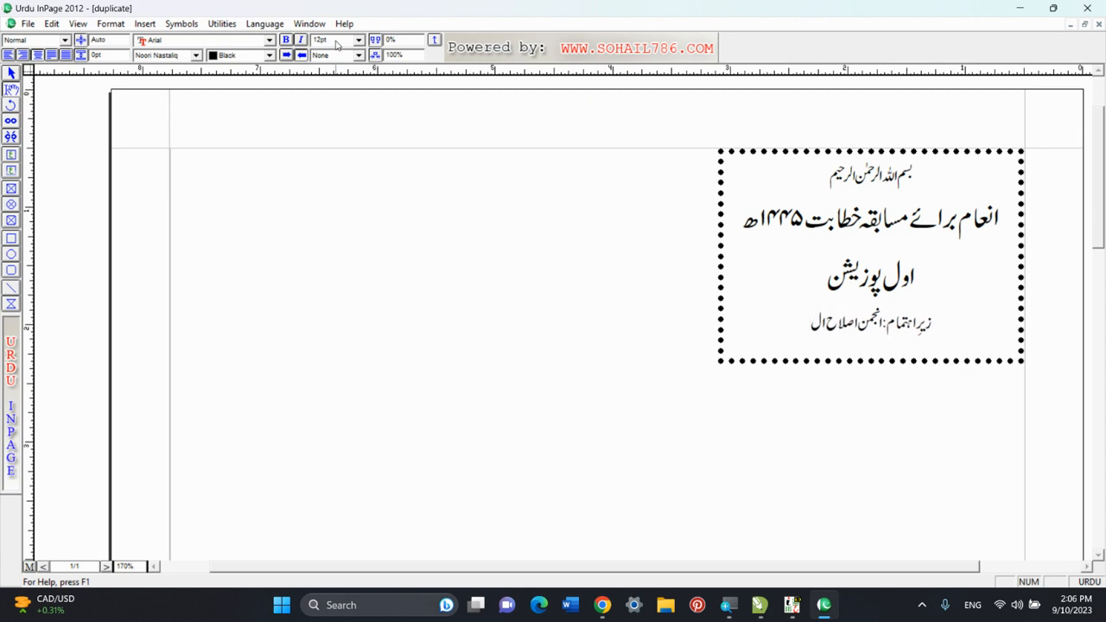
text(ان)
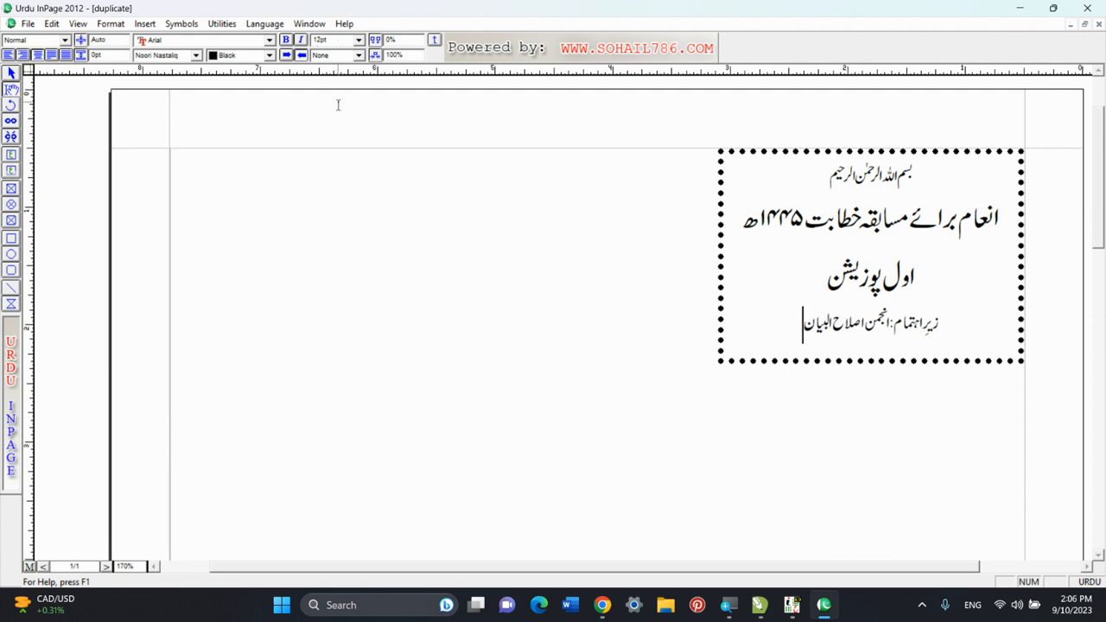
Change the font of the closing organiser line to Batool Bold.
drag(772, 328, 973, 329)
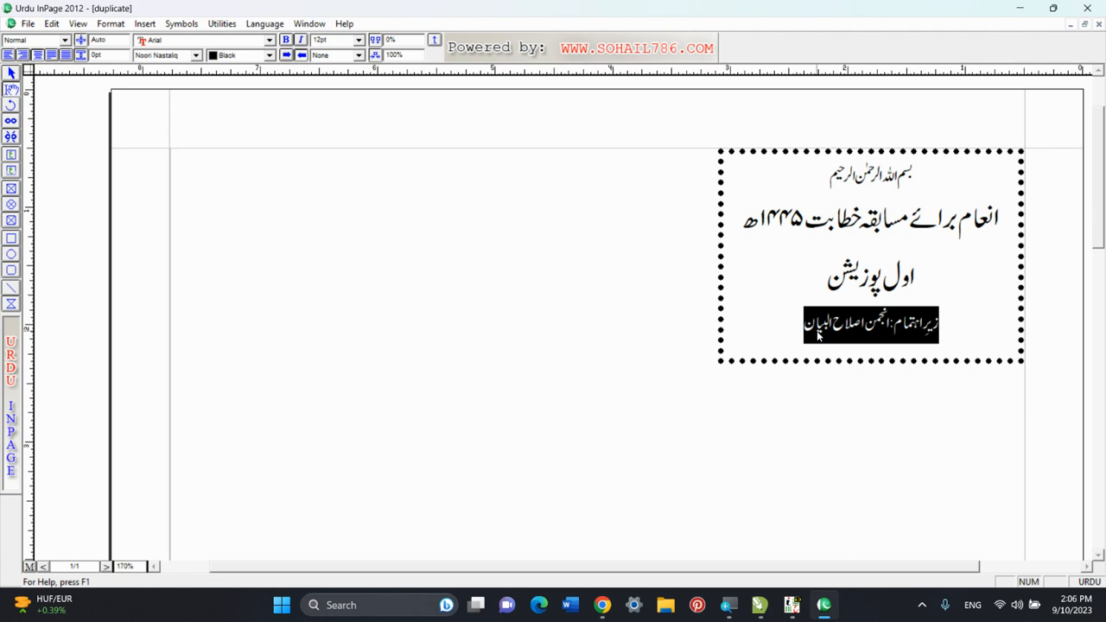
click(184, 57)
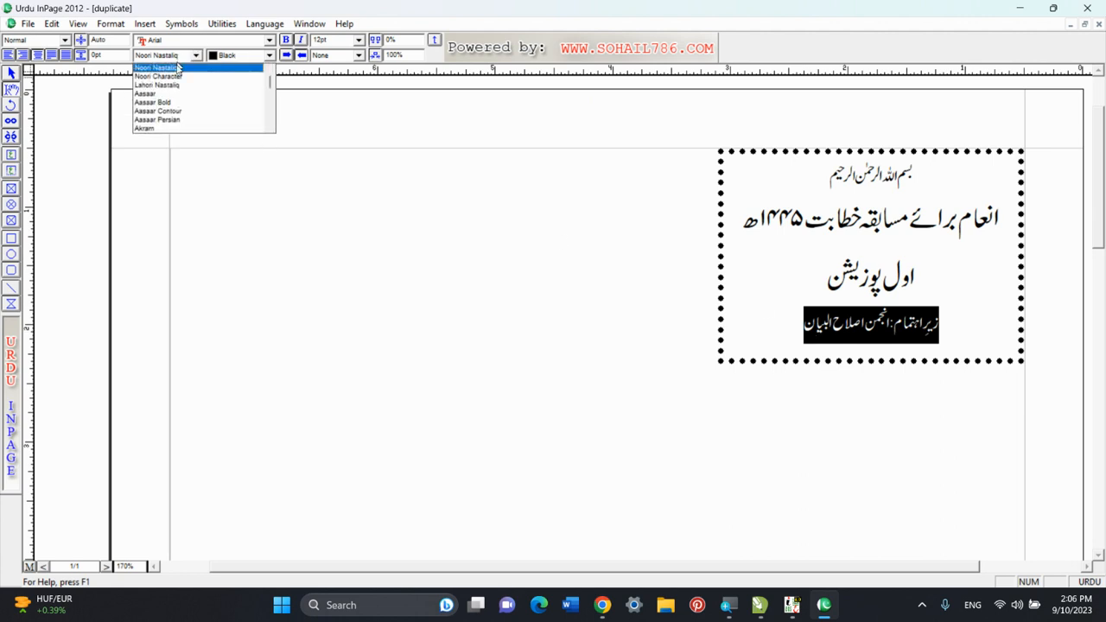
scroll(170, 121, down, 5)
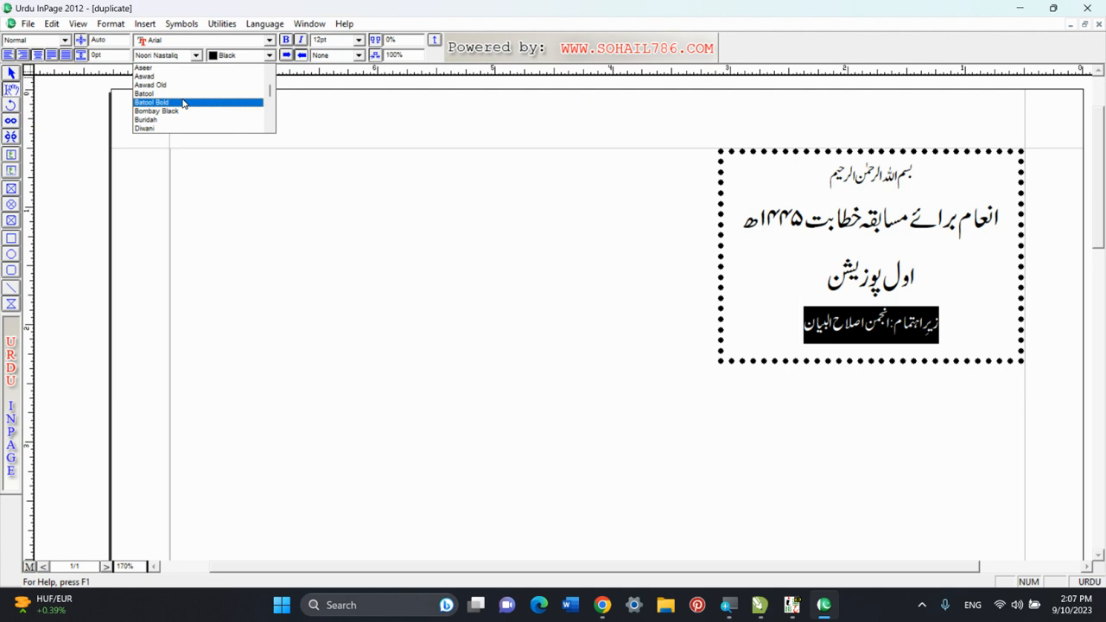
click(183, 103)
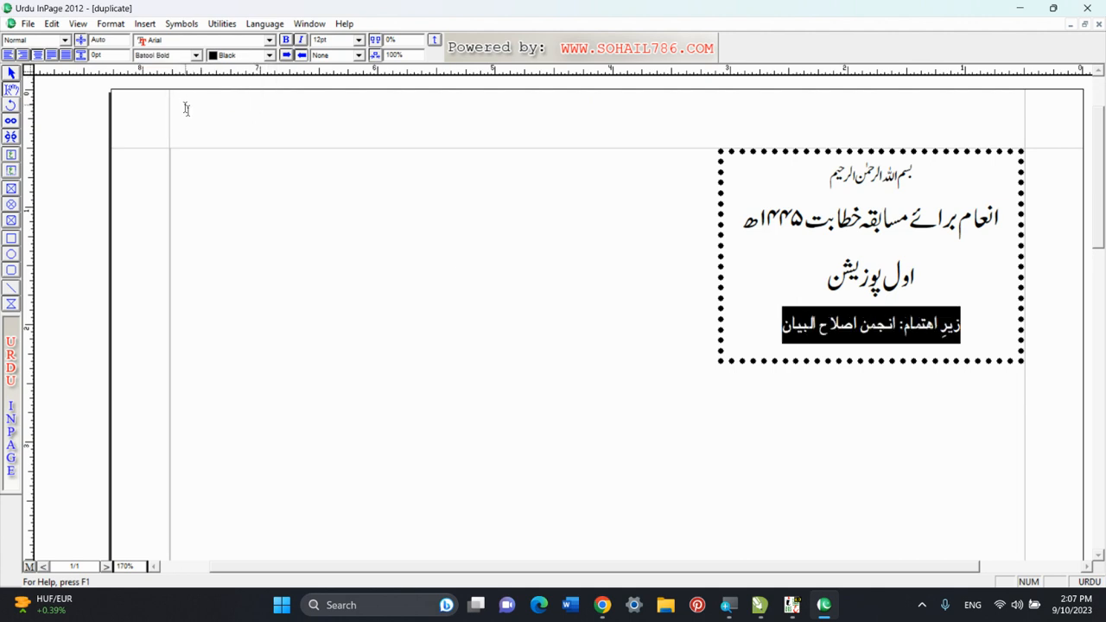
click(773, 324)
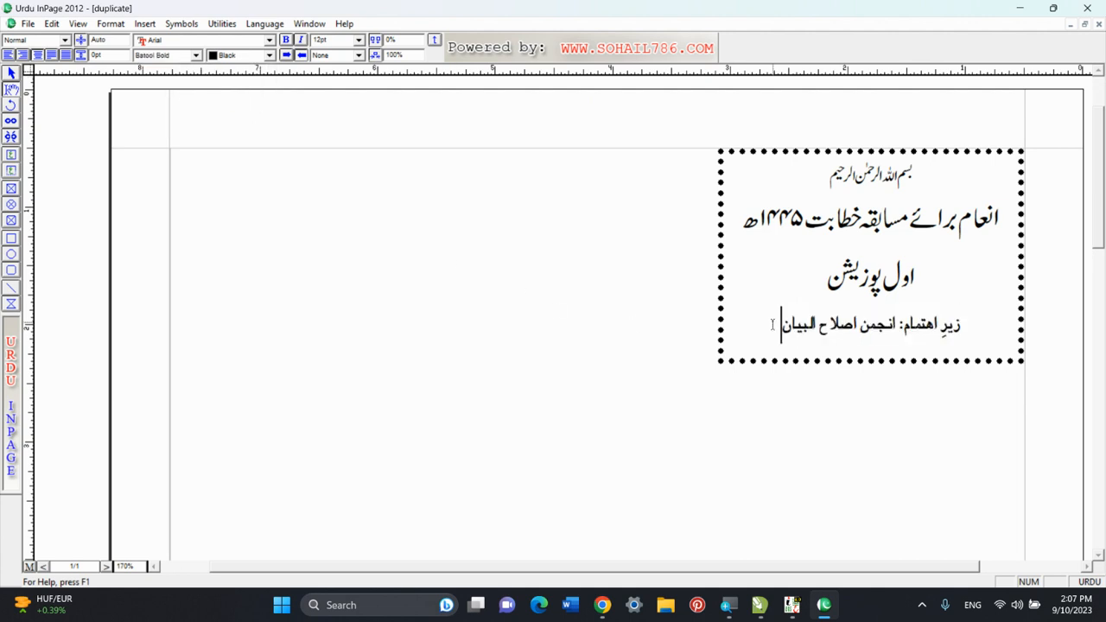
Deselect the card and check the availability of the Duplicate command with no object selected.
click(824, 278)
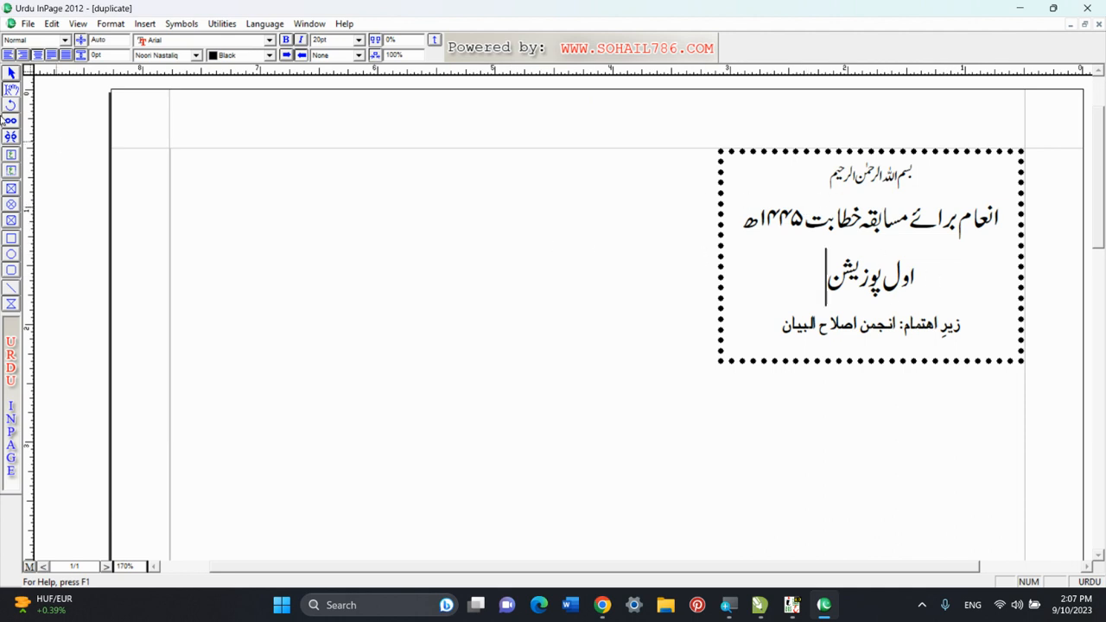
click(11, 74)
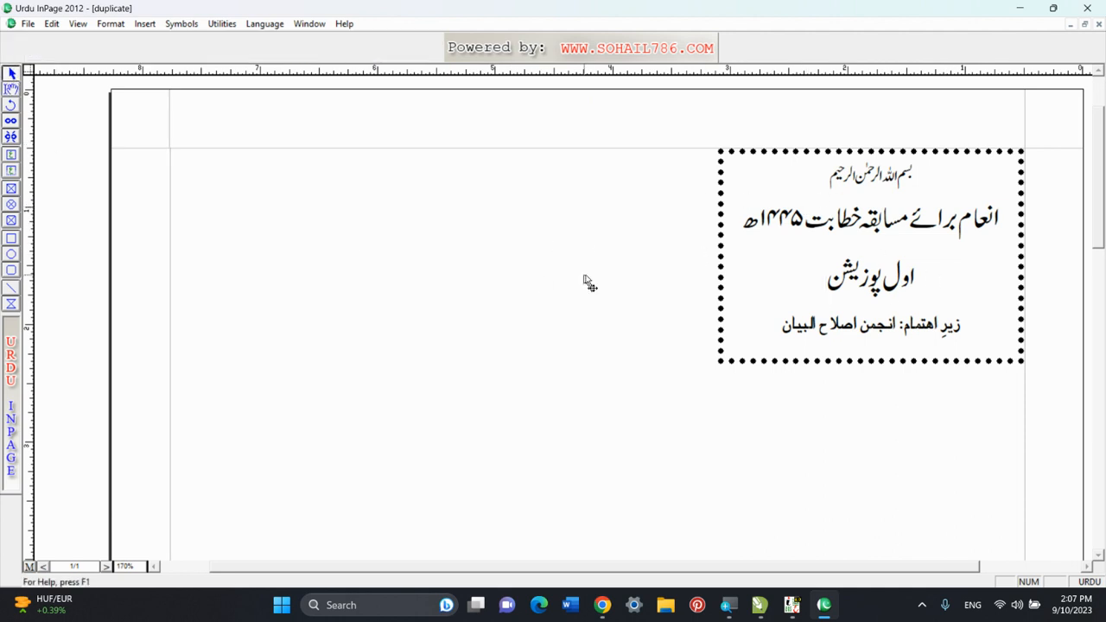
click(741, 267)
click(210, 222)
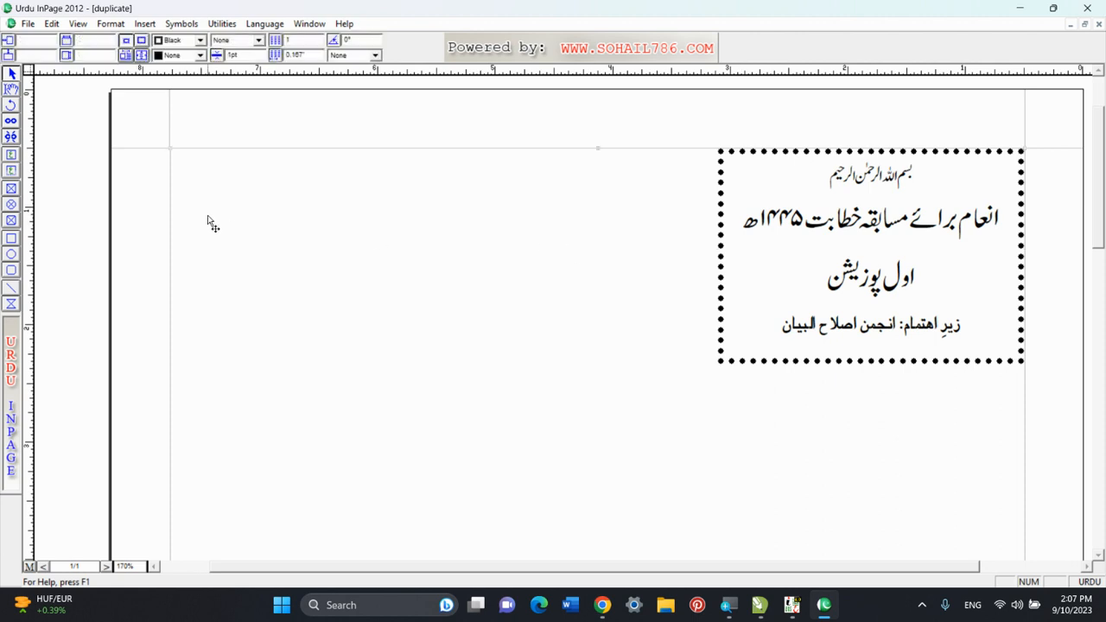
click(52, 24)
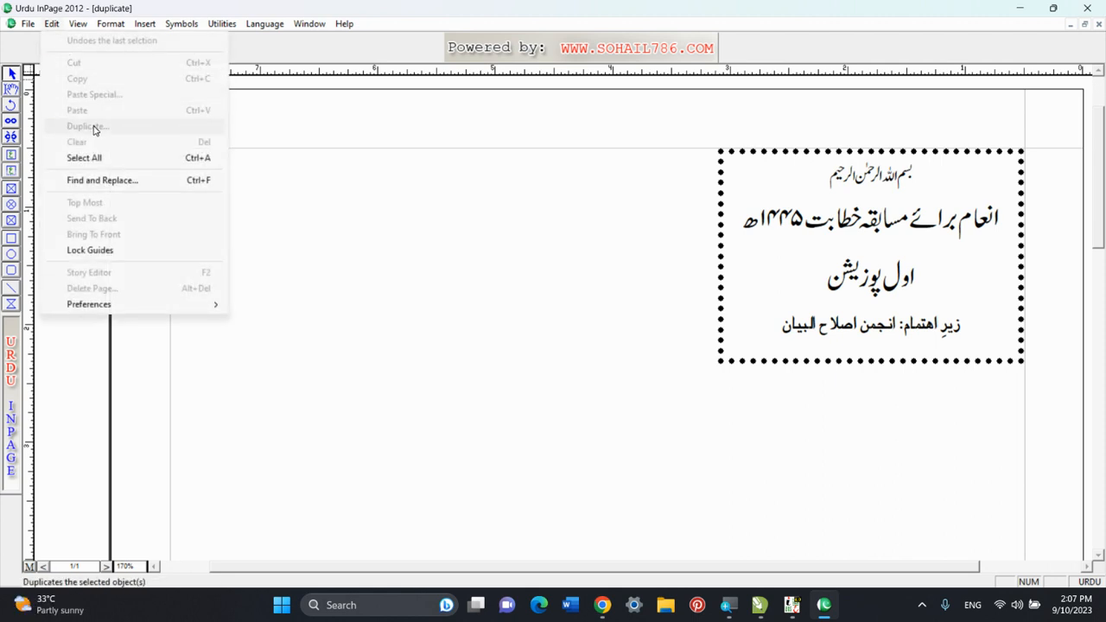
Duplicate the prize card into a grid of 3 rows and 2 columns without spacing.
click(826, 290)
click(827, 290)
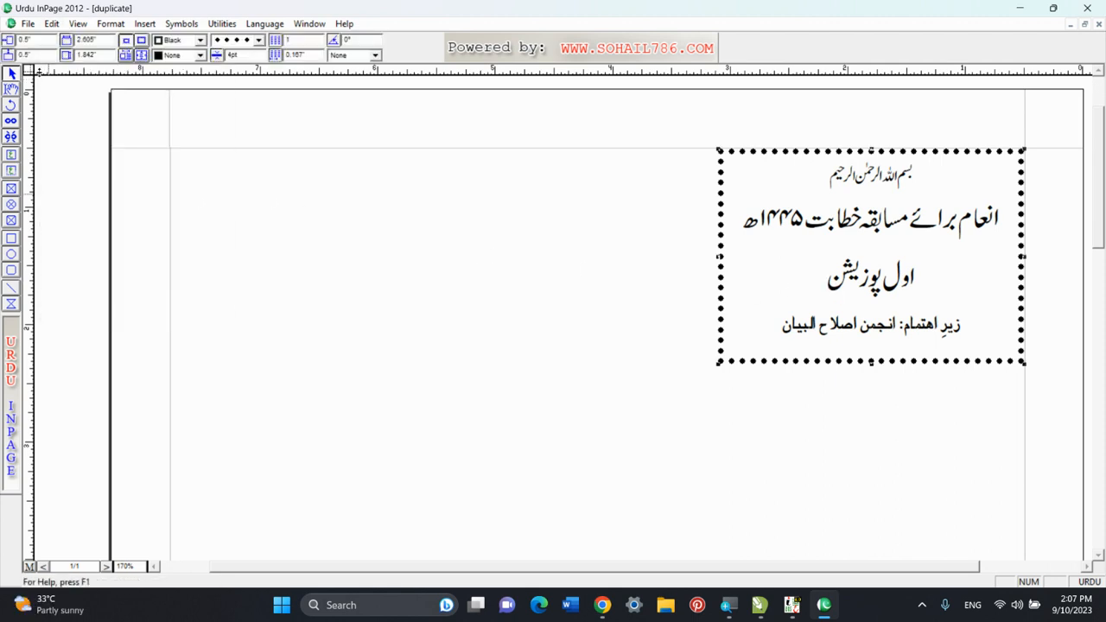
click(52, 23)
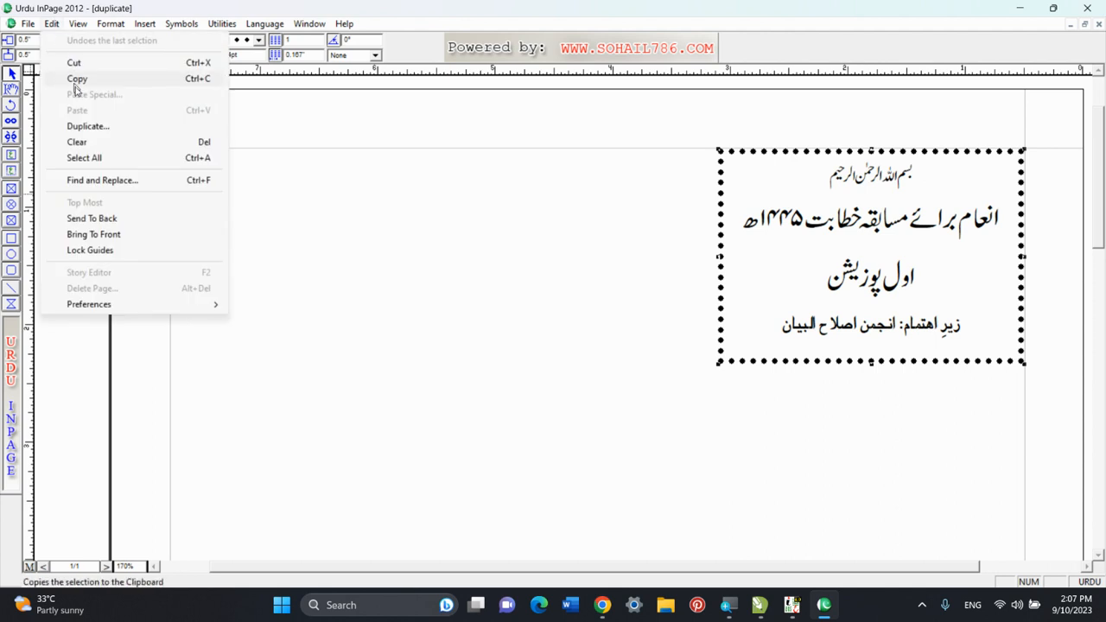
click(90, 130)
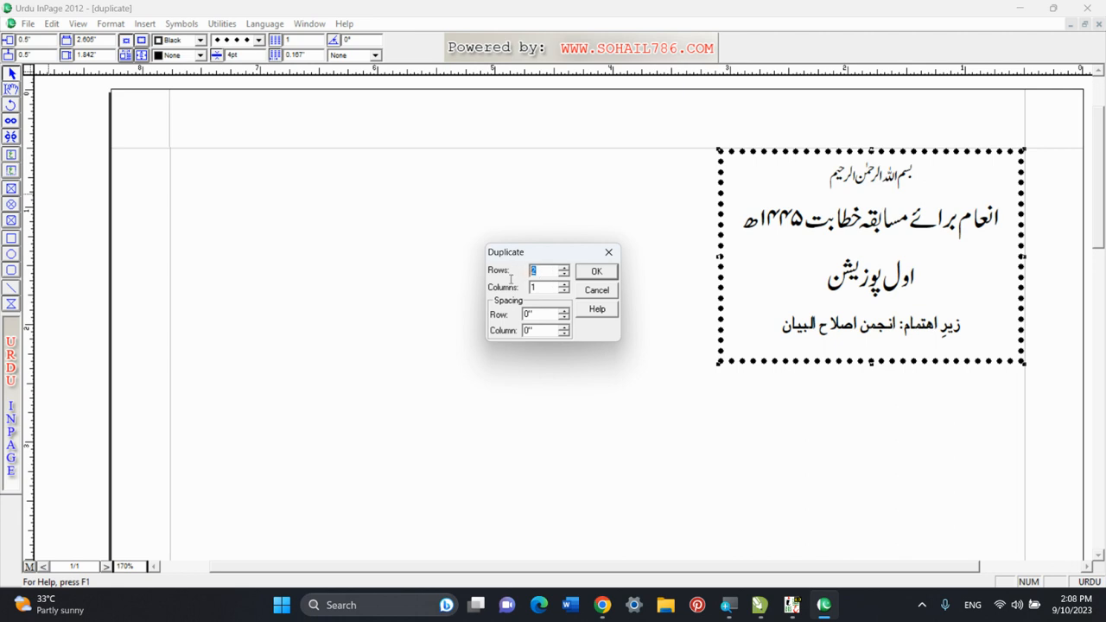
text(3)
key(Tab)
text(2)
click(596, 270)
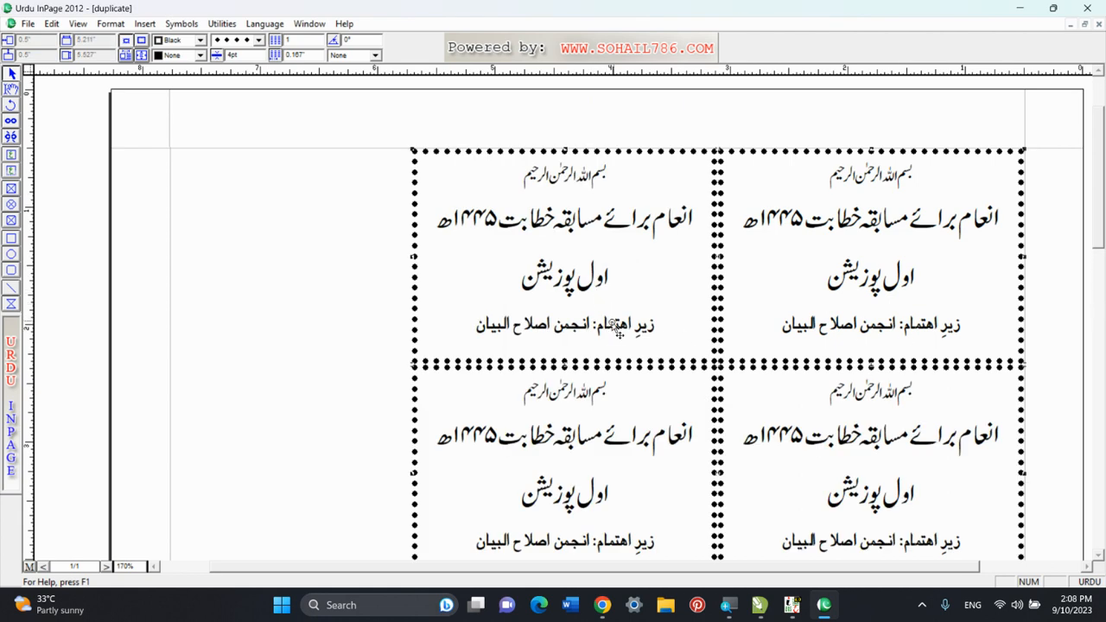
Examine the duplicated card grid close up and at page level, and check the row, column and spacing options of the Duplicate command.
key(ctrl+0)
click(599, 149)
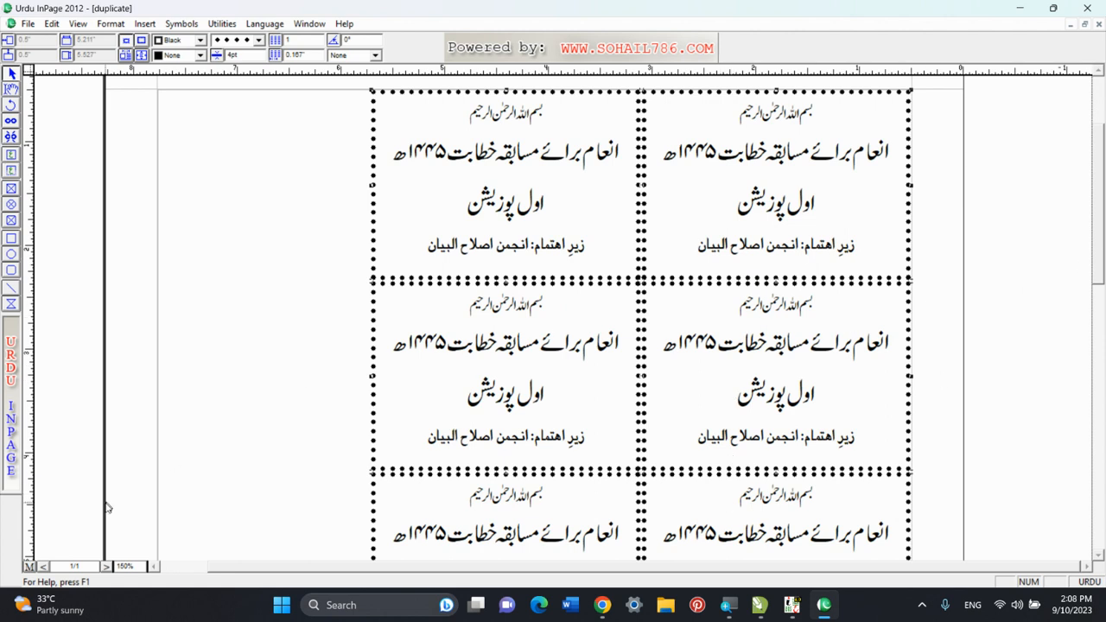
click(78, 23)
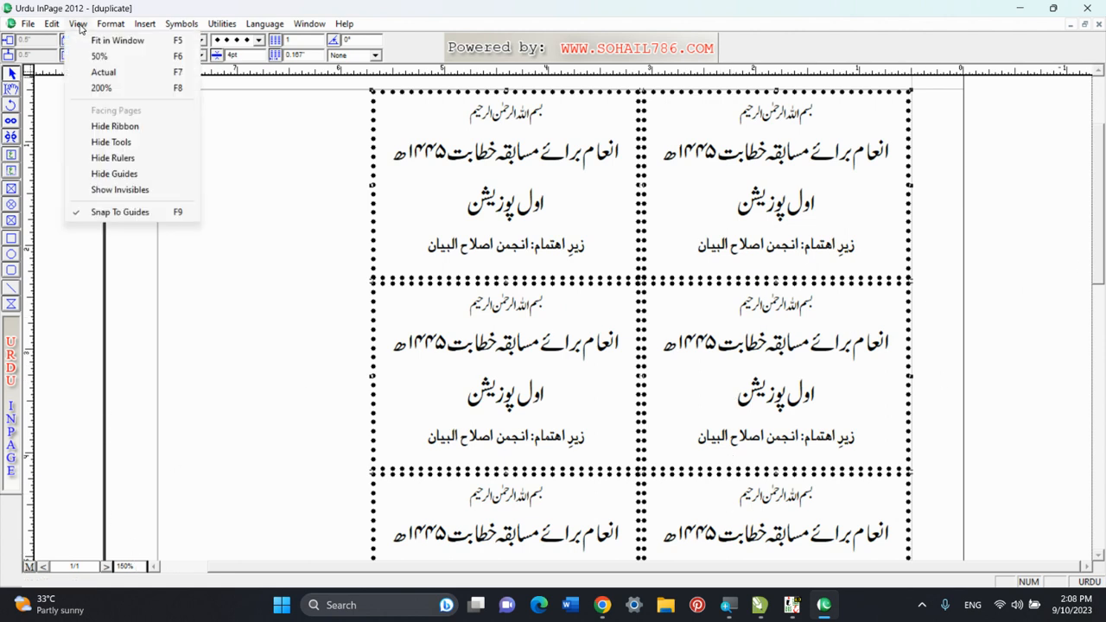
click(97, 73)
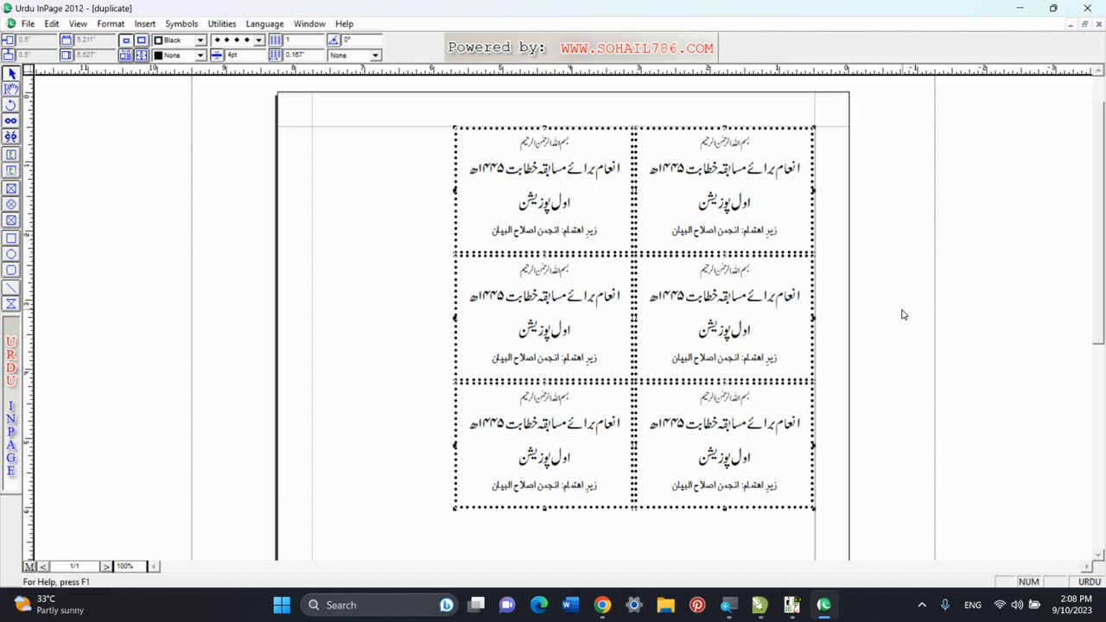
scroll(741, 230, up, 1)
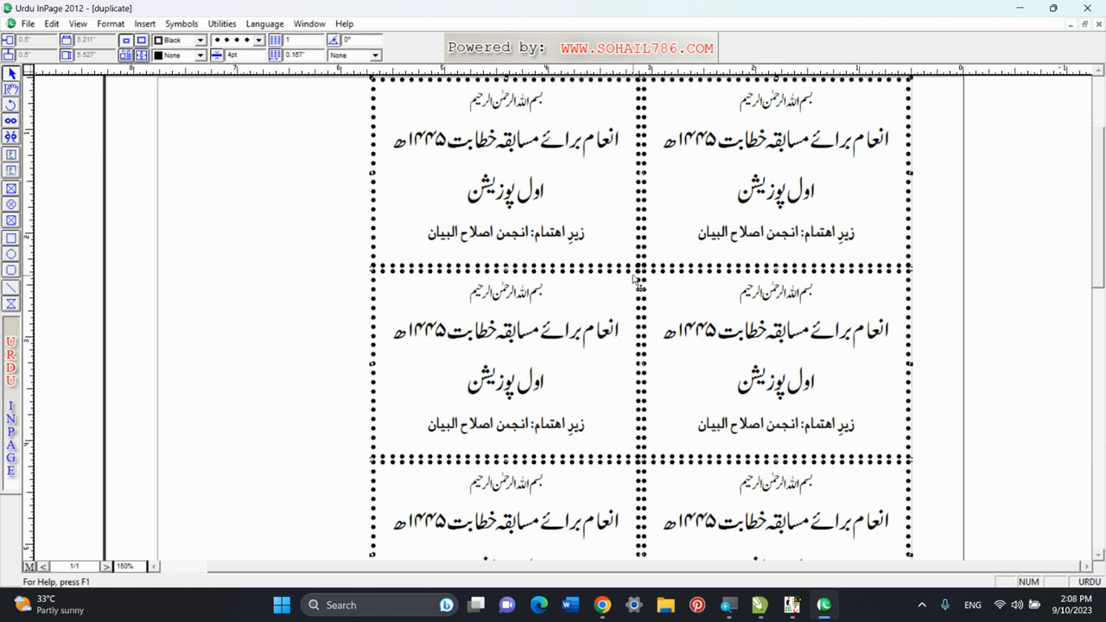
key(ctrl+0)
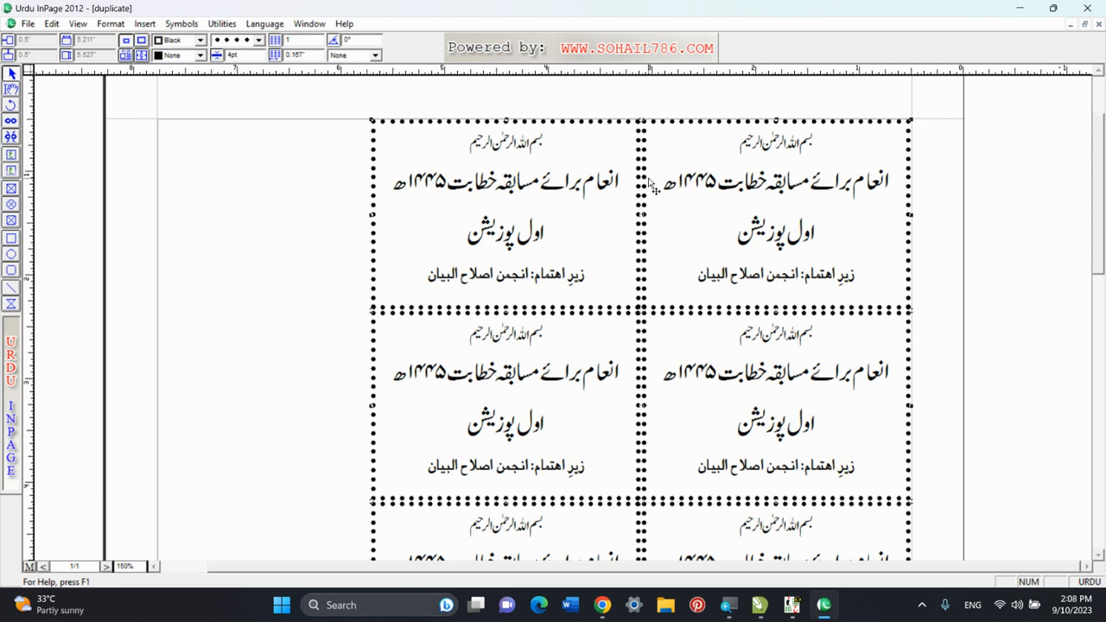
click(51, 24)
click(76, 125)
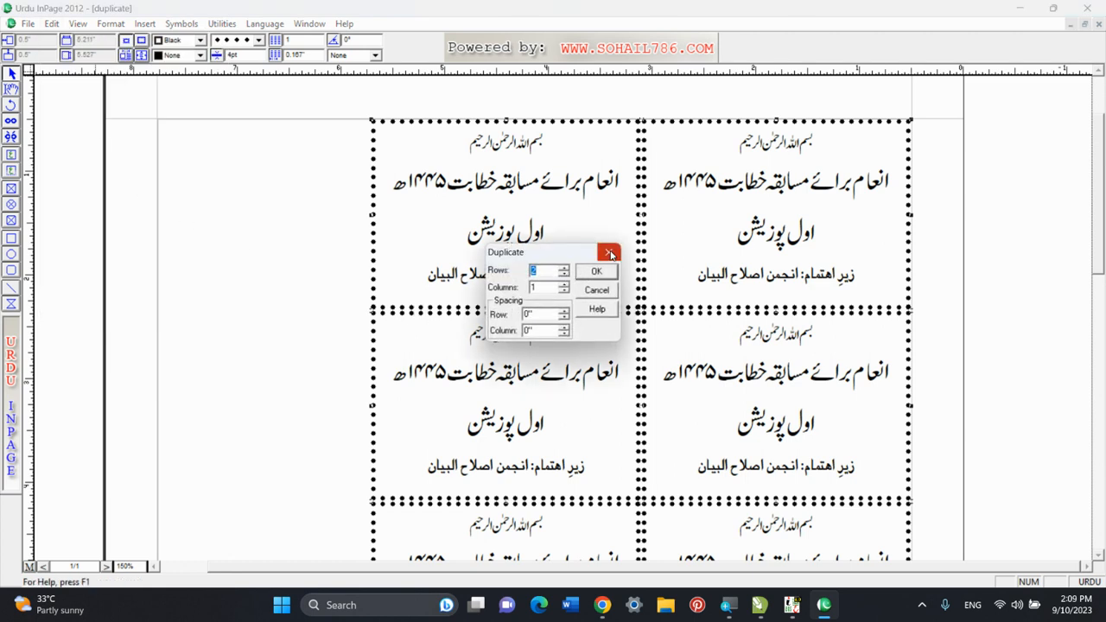
click(609, 252)
key(ctrl+0)
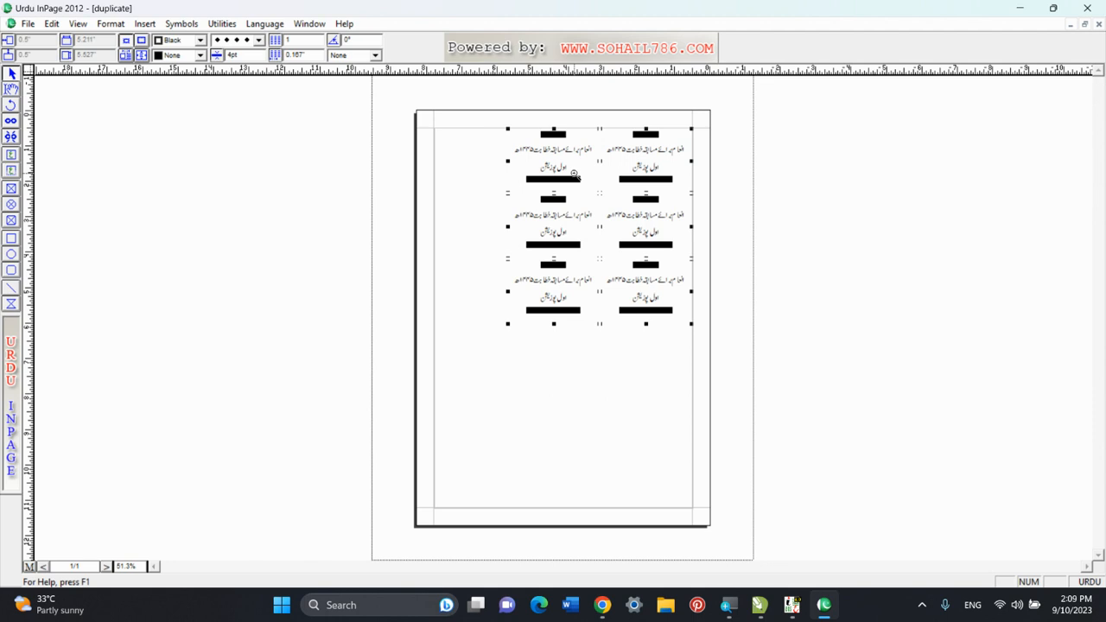
right_click(574, 175)
right_click(597, 164)
right_click(591, 144)
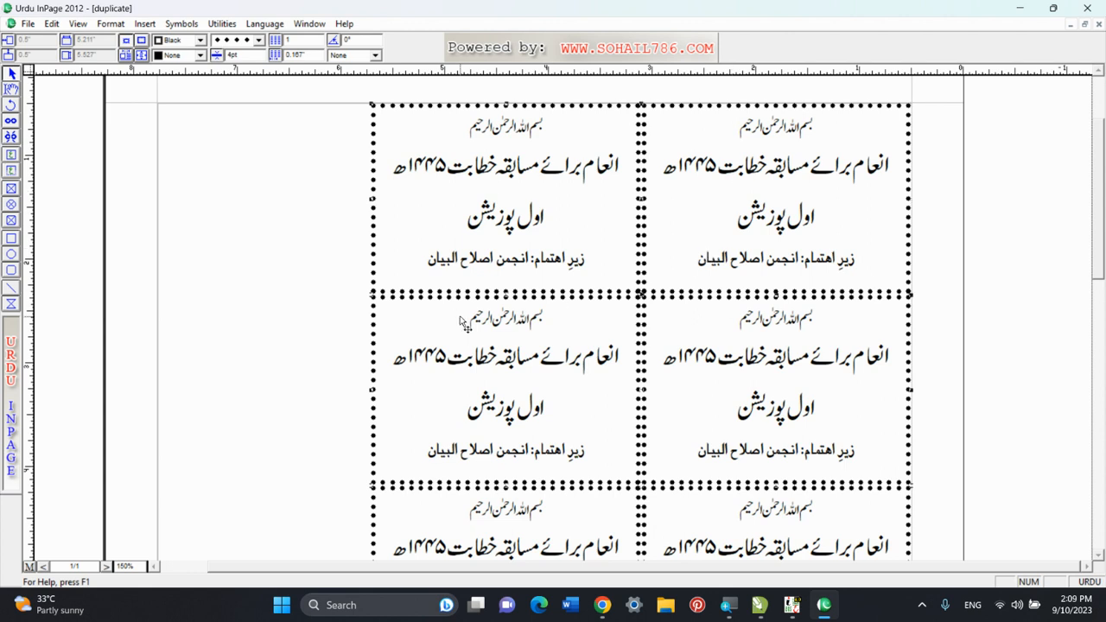
Undo the unspaced card grid and duplicate the single card into 4 rows and 2 columns with .1 row and column spacing.
key(ctrl+z)
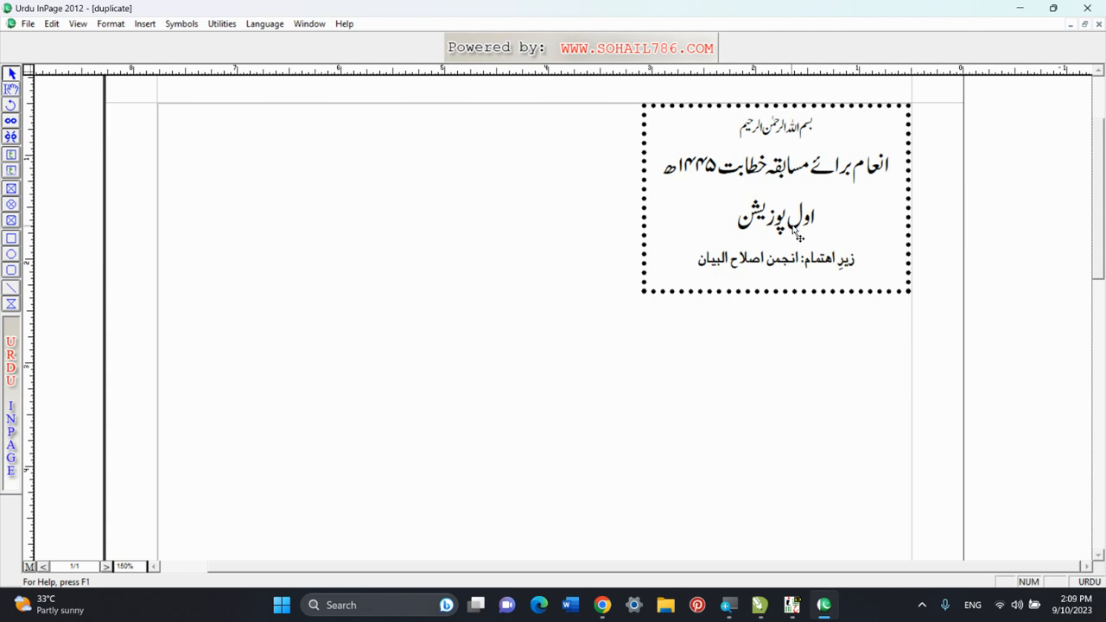
click(705, 230)
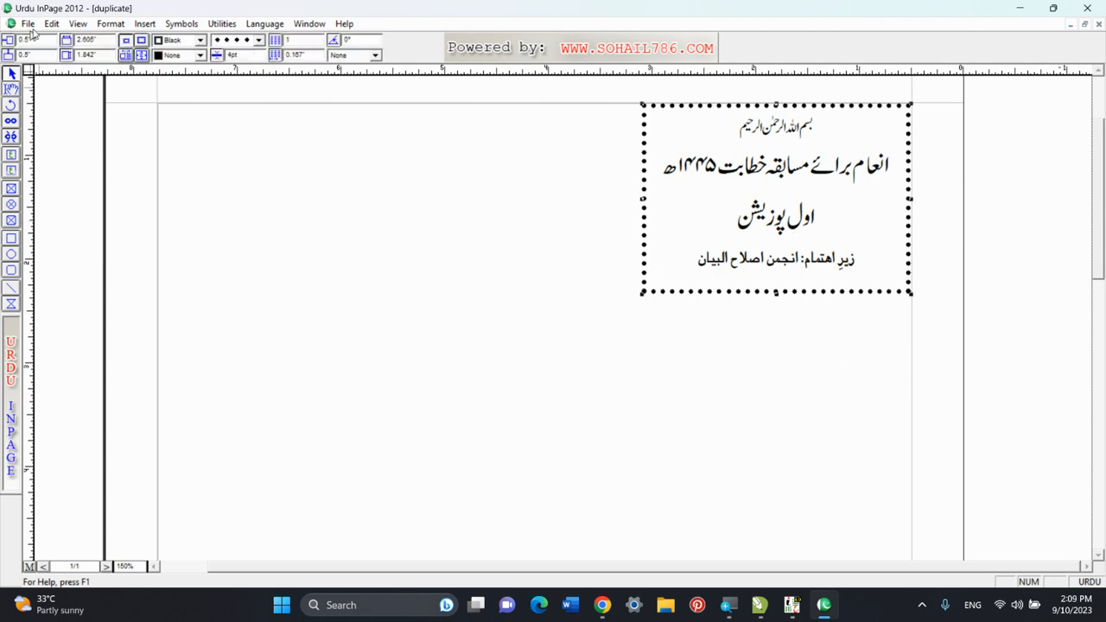
click(52, 24)
click(86, 126)
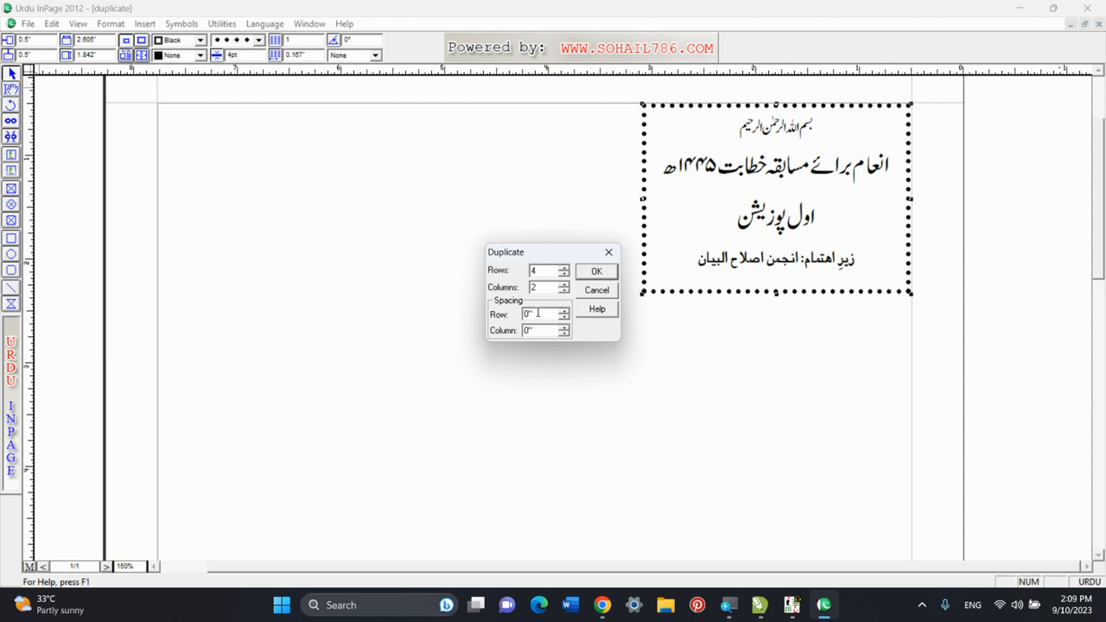
drag(537, 313, 521, 315)
text(.1)
double_click(537, 332)
text(.1)
click(596, 270)
right_click(604, 270)
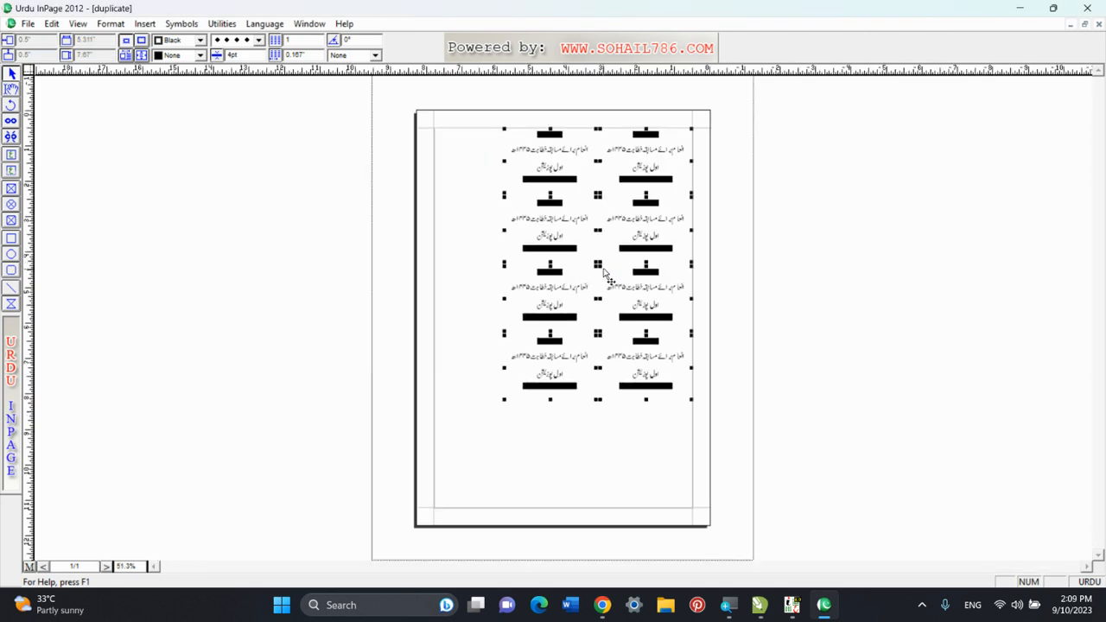
Replace the word "اول" with "دوم" in the position line of the first row's duplicated card.
right_click(616, 238)
right_click(616, 242)
right_click(617, 242)
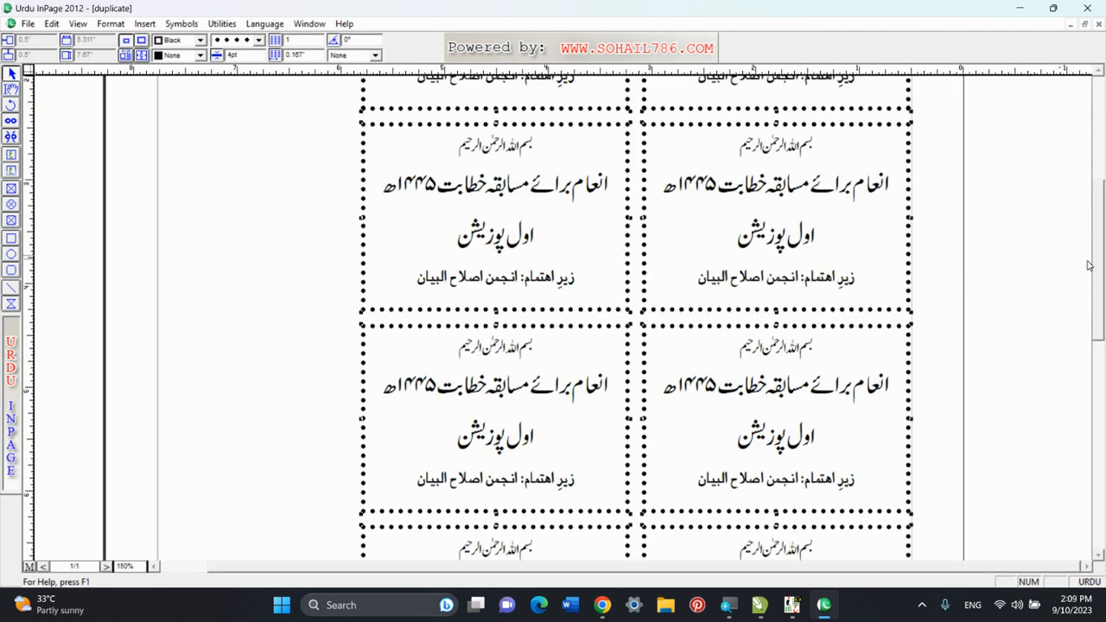
drag(1098, 348, 1098, 249)
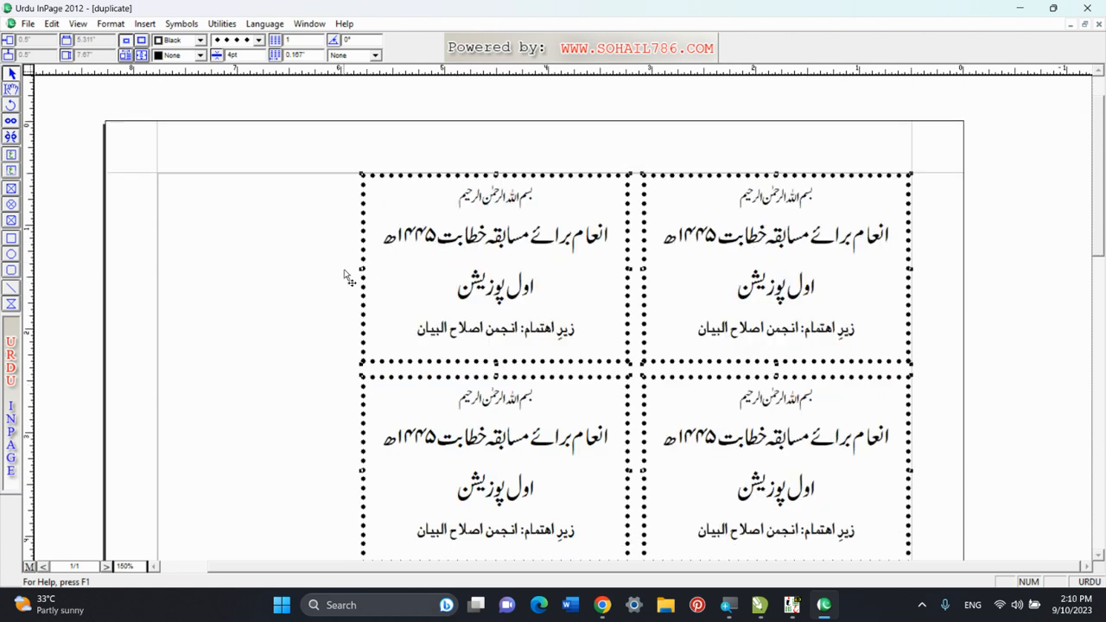
click(11, 89)
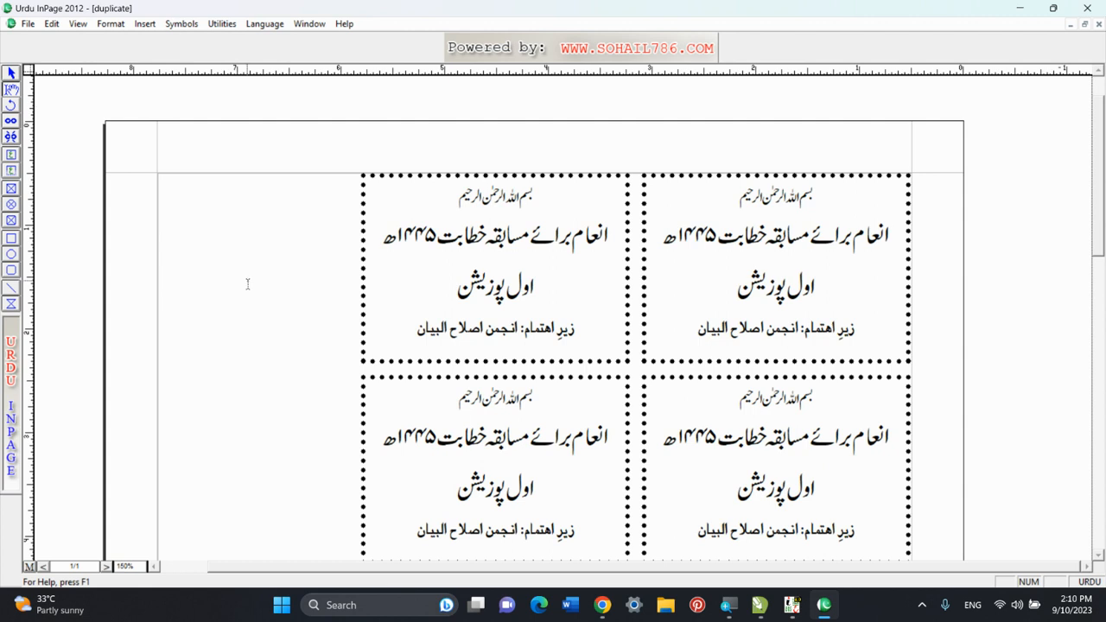
click(438, 299)
drag(455, 298, 555, 300)
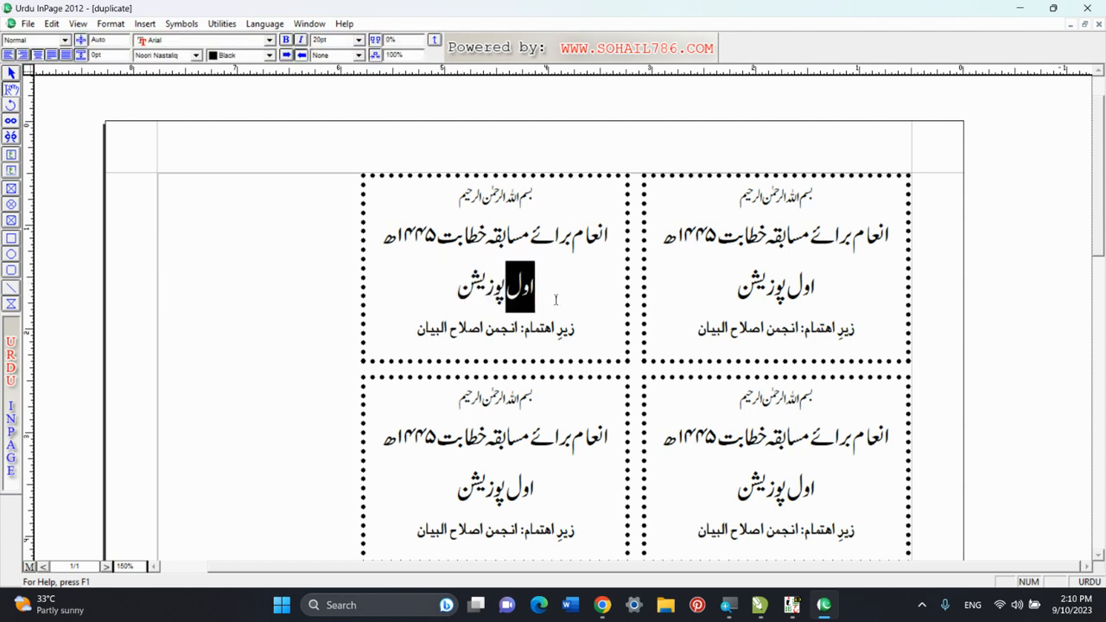
text(دوم)
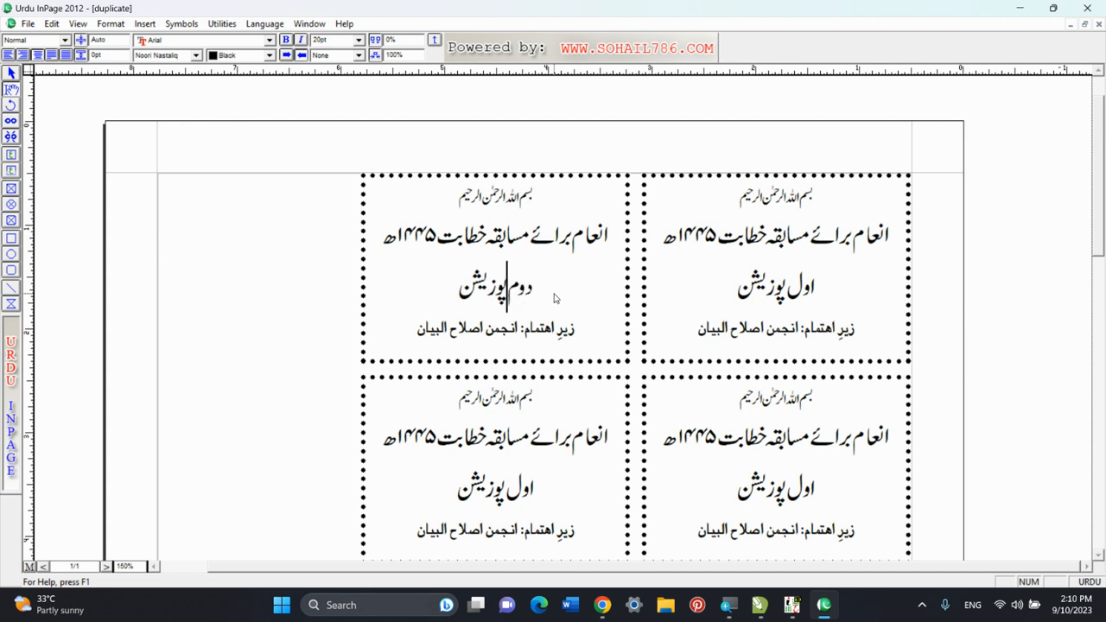
Change the position words on the second row's cards to "سوم" on the right card and "چہارم" on the left card.
drag(790, 494, 852, 494)
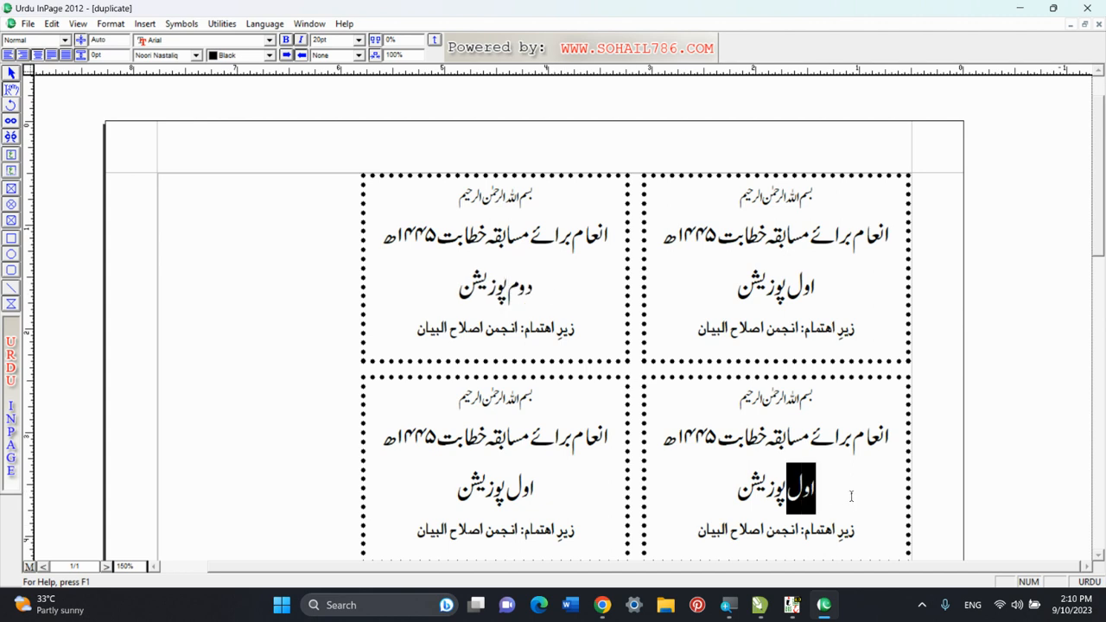
text(سوم)
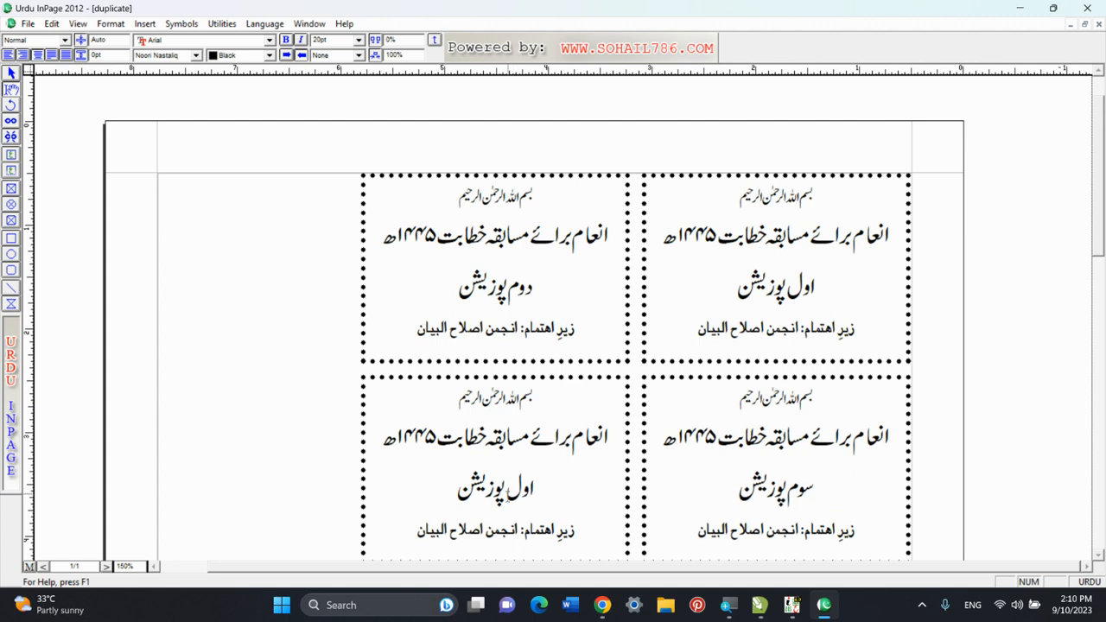
drag(506, 495, 543, 495)
text(چہار)
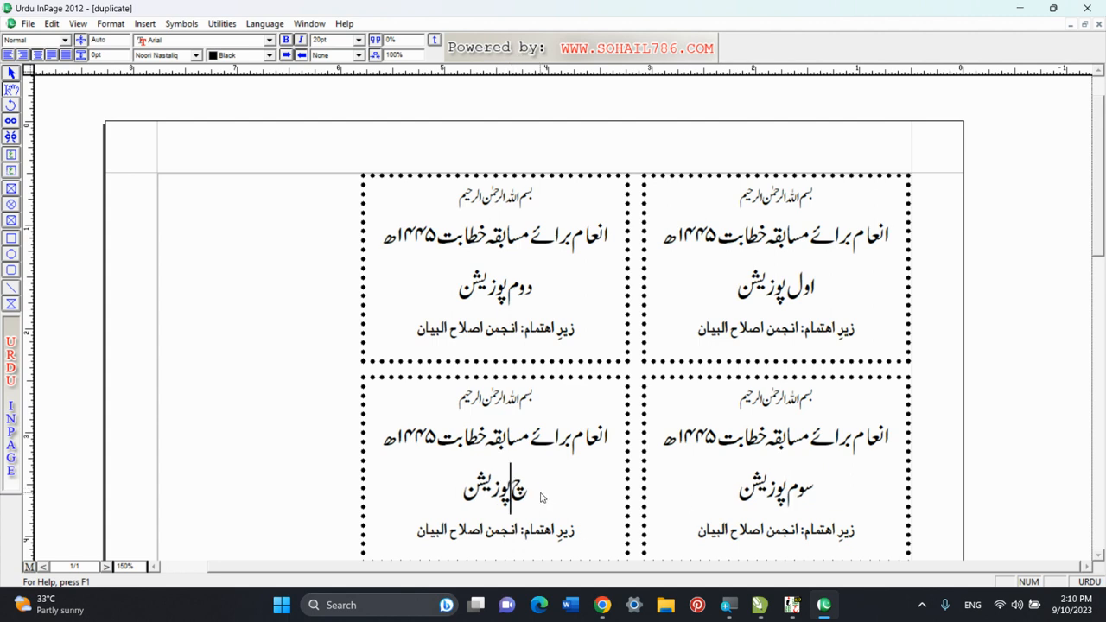
text(م)
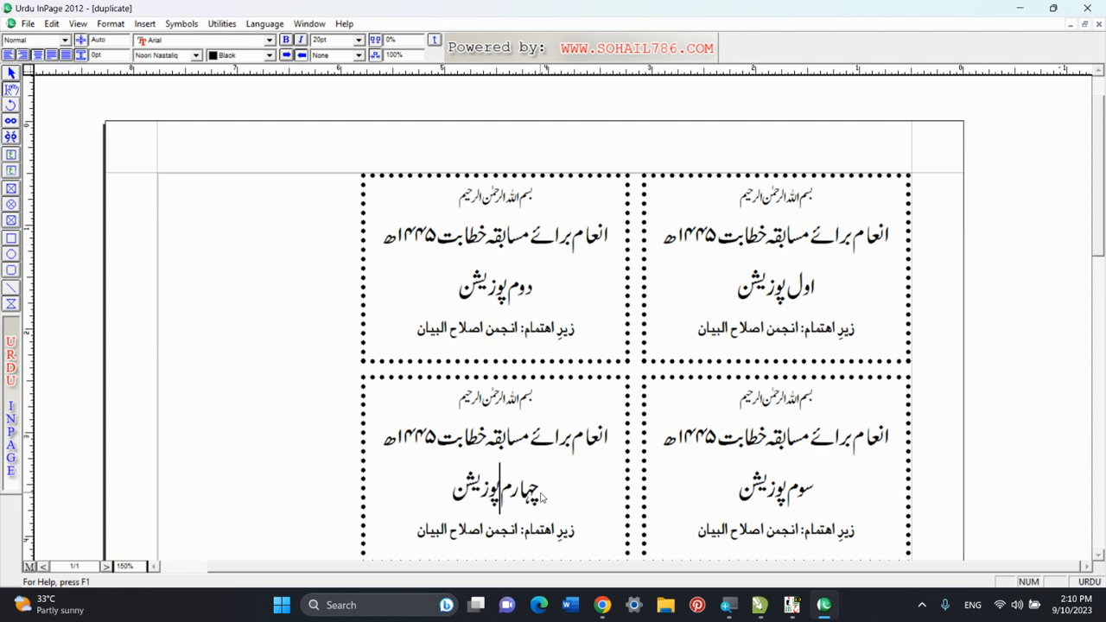
Delete all duplicated cards except the fourth-position one together, and undo the deletion.
key(ctrl+0)
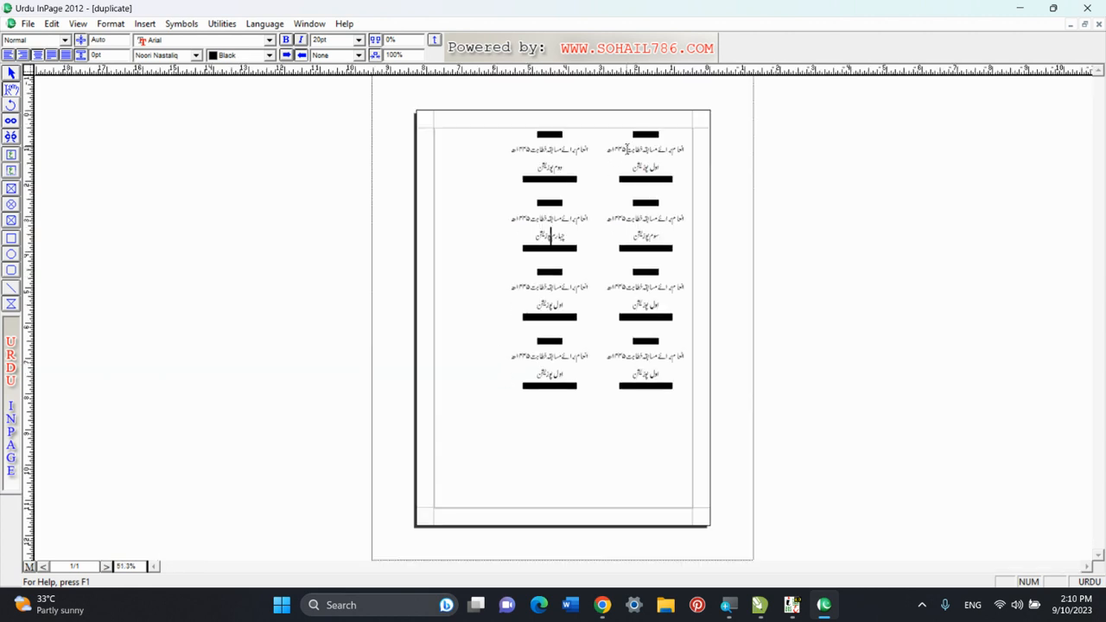
key(ctrl+0)
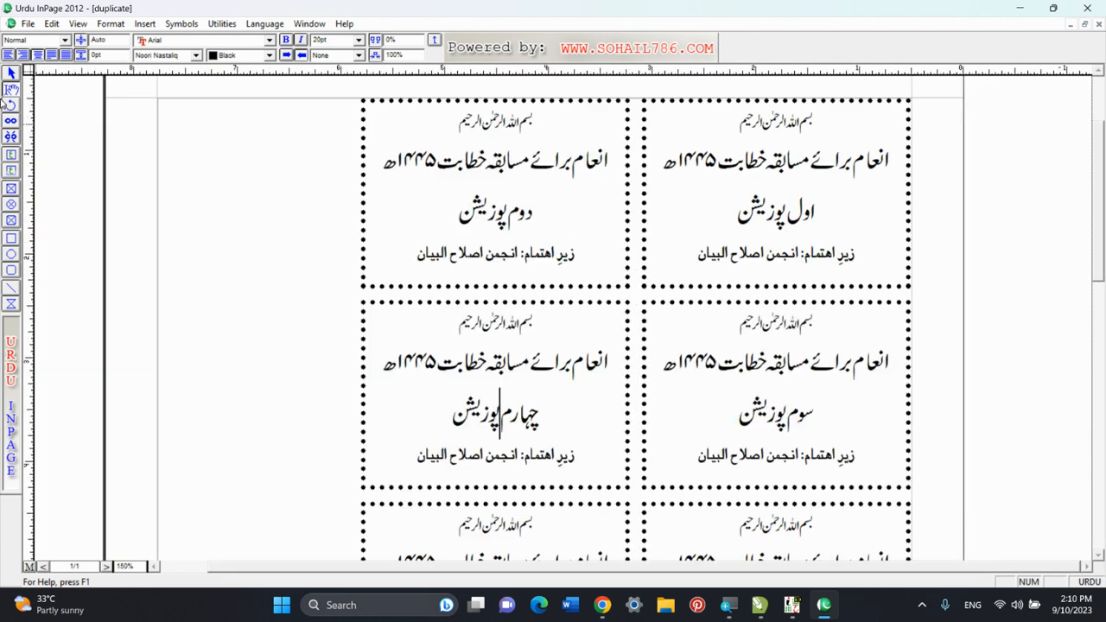
click(12, 74)
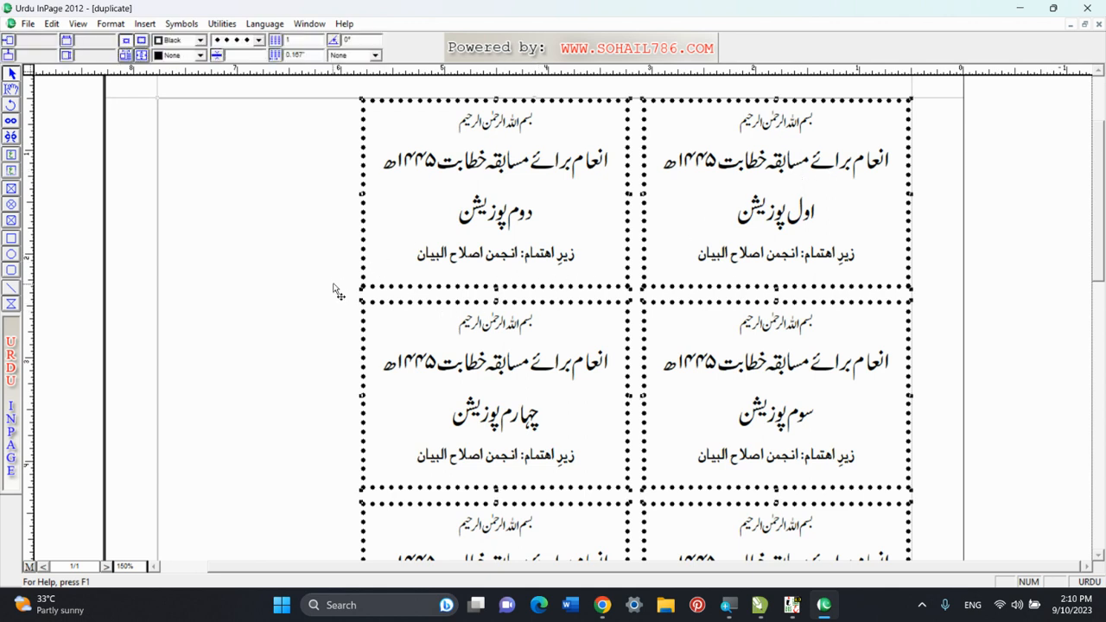
ctrl+shift+click(134, 242)
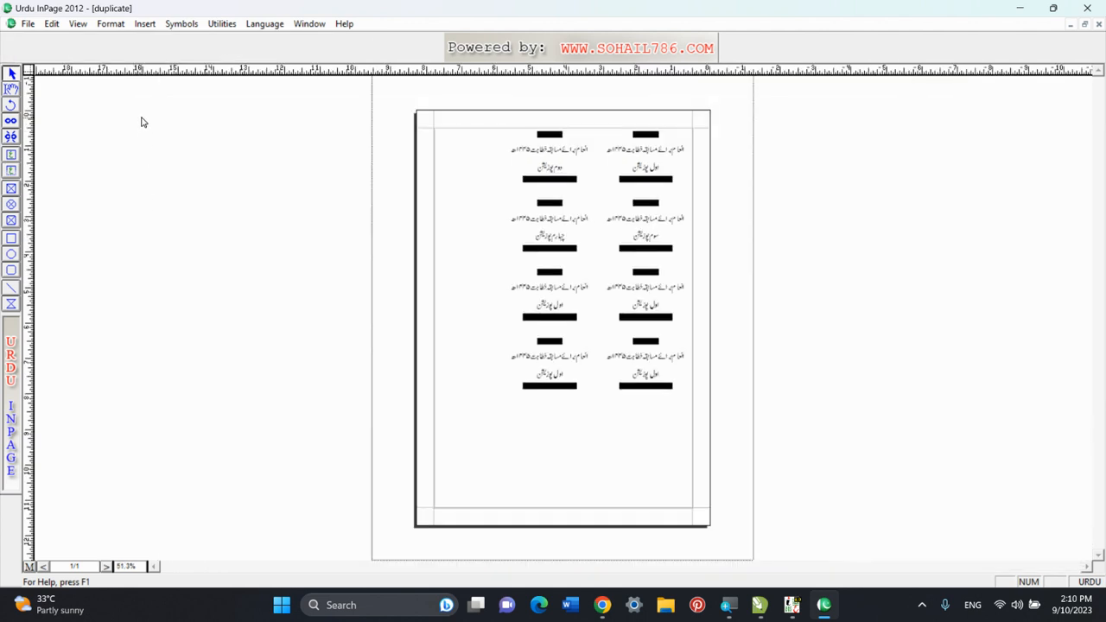
drag(388, 107, 784, 451)
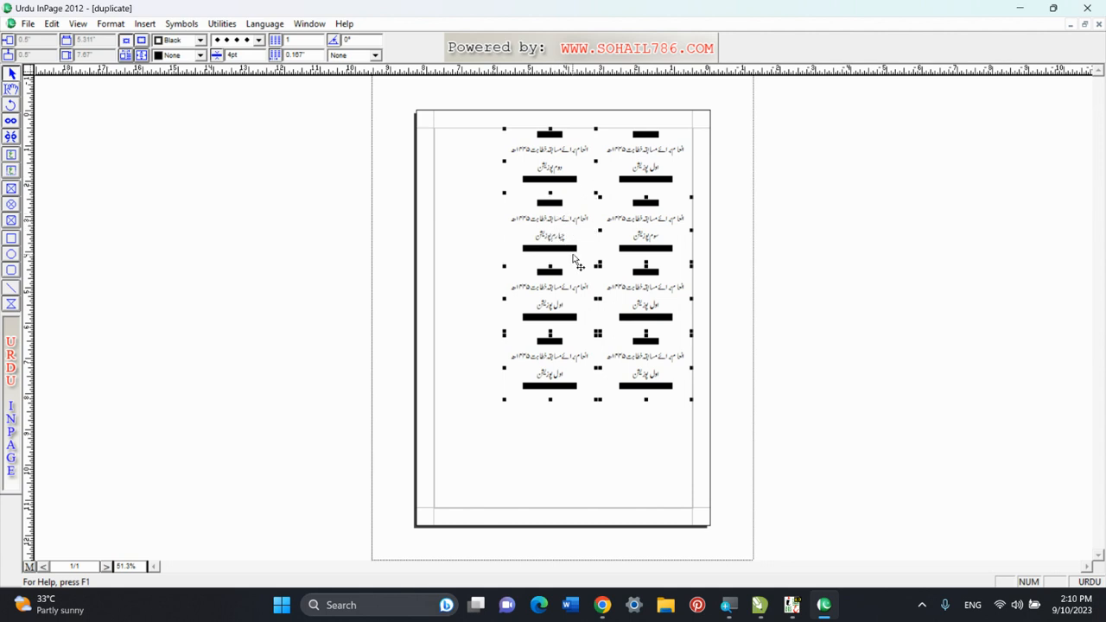
key(Delete)
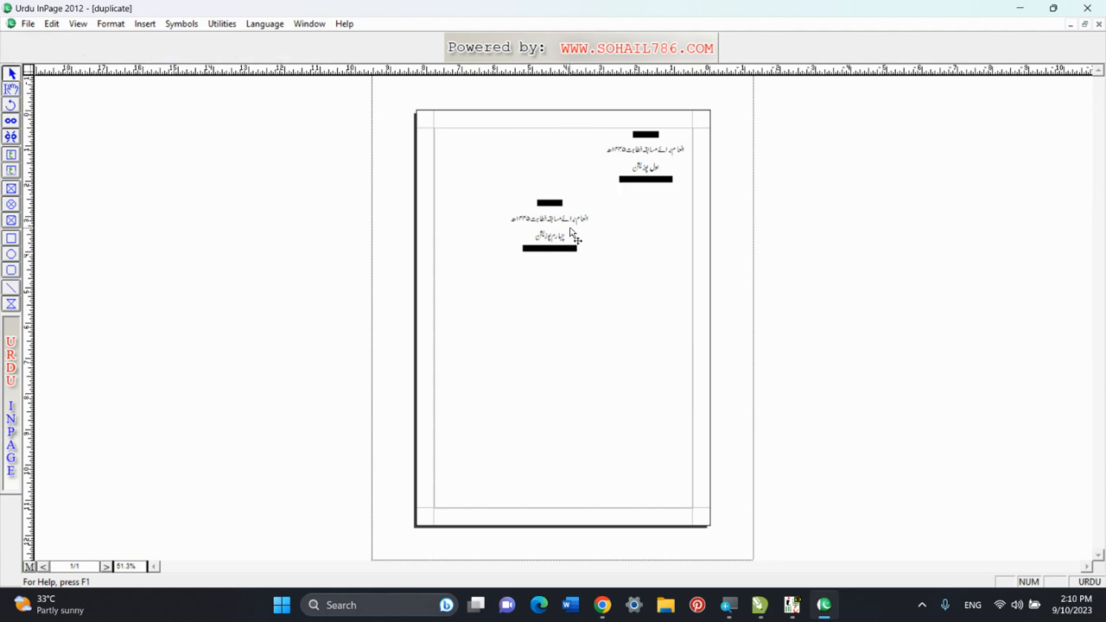
key(ctrl+z)
key(F6)
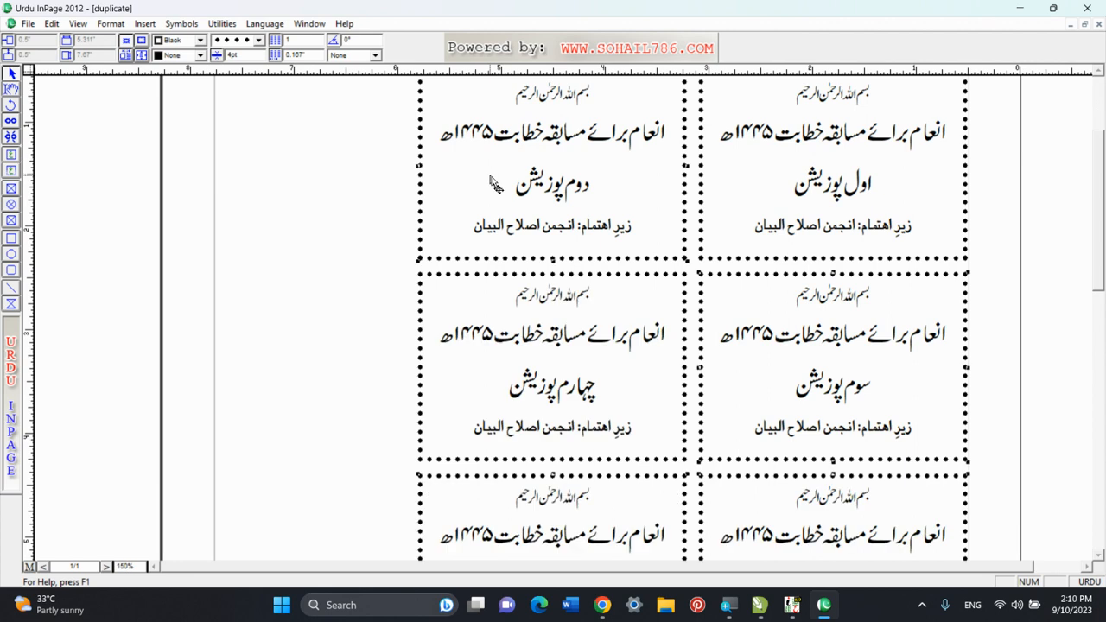
click(283, 252)
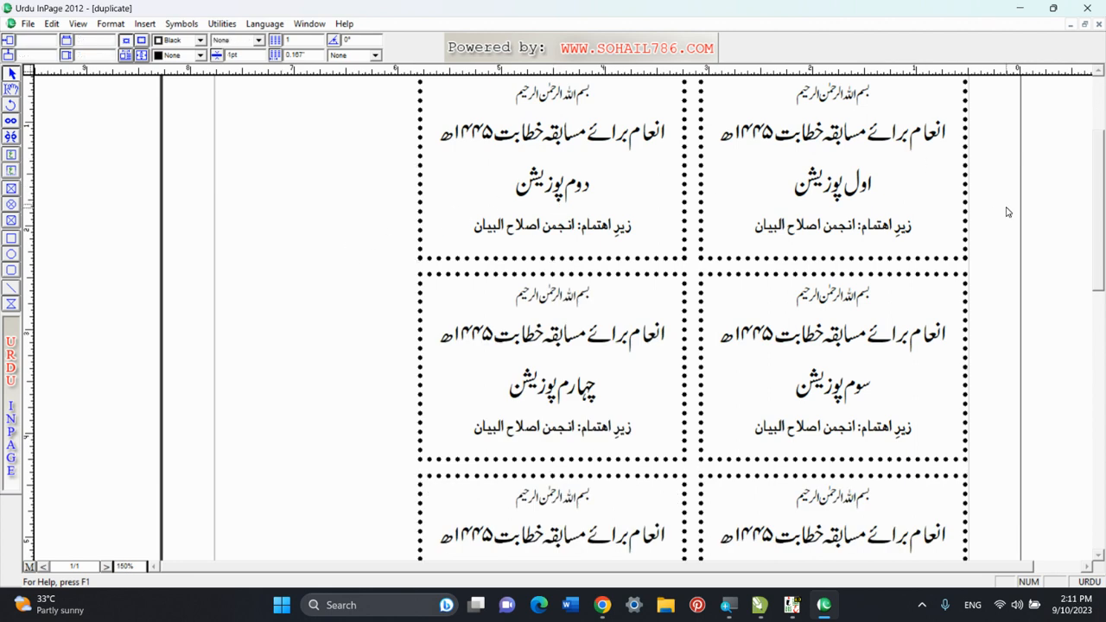
scroll(1102, 264, up, 3)
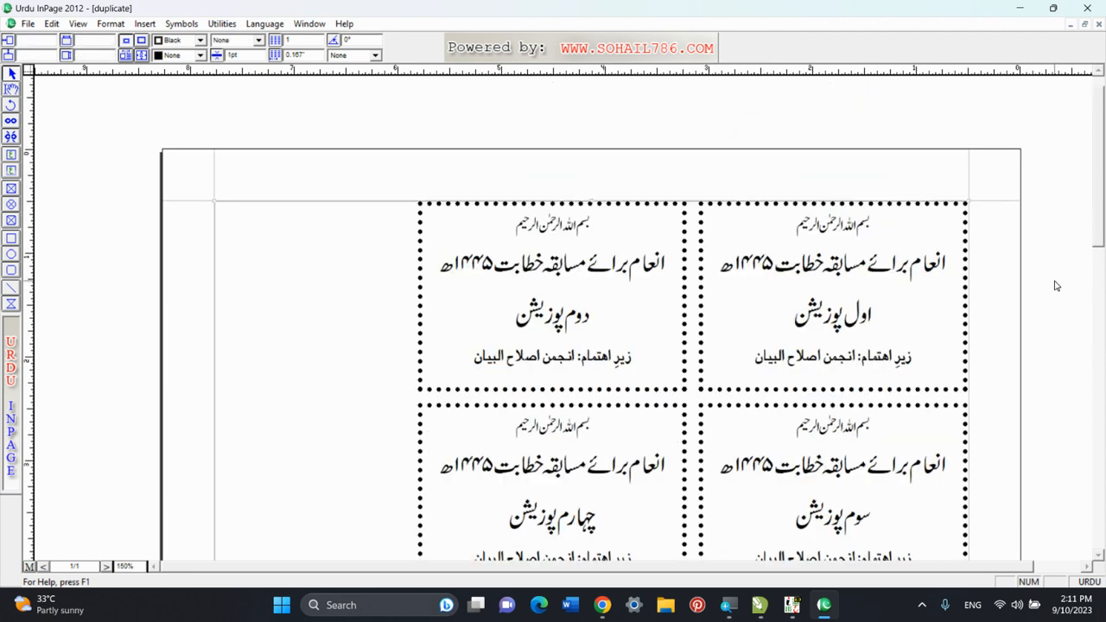
scroll(1093, 225, down, 1)
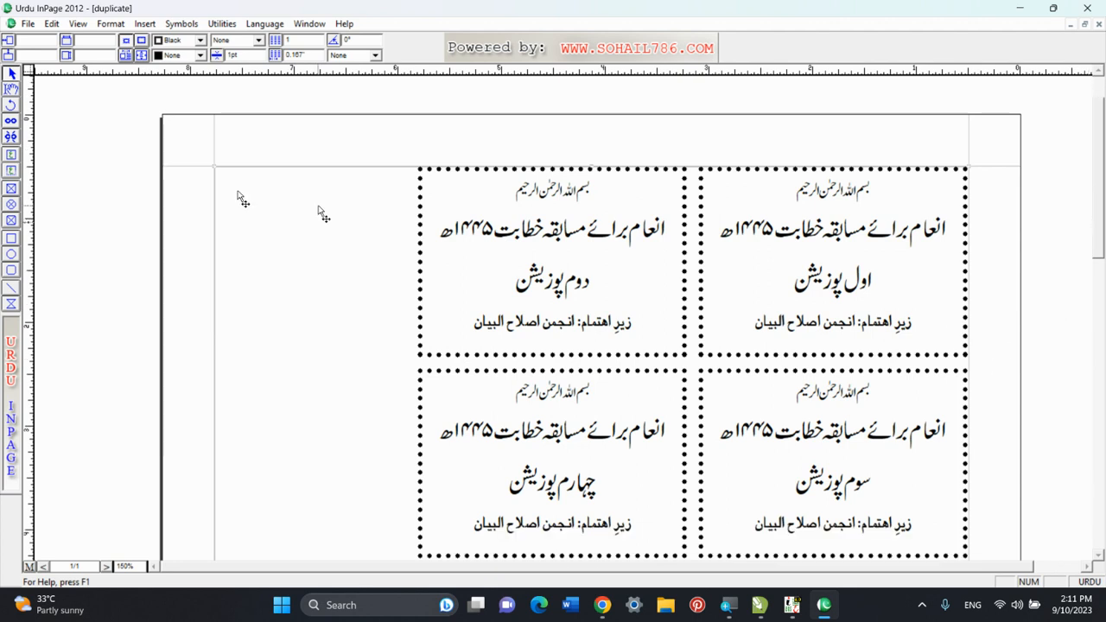
click(52, 23)
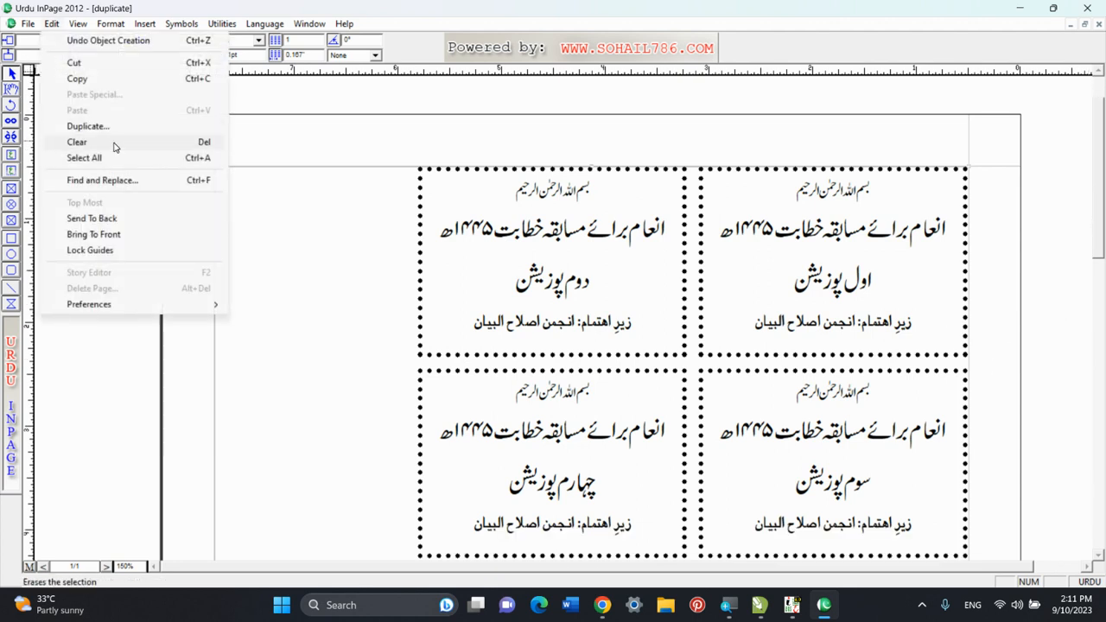
click(268, 299)
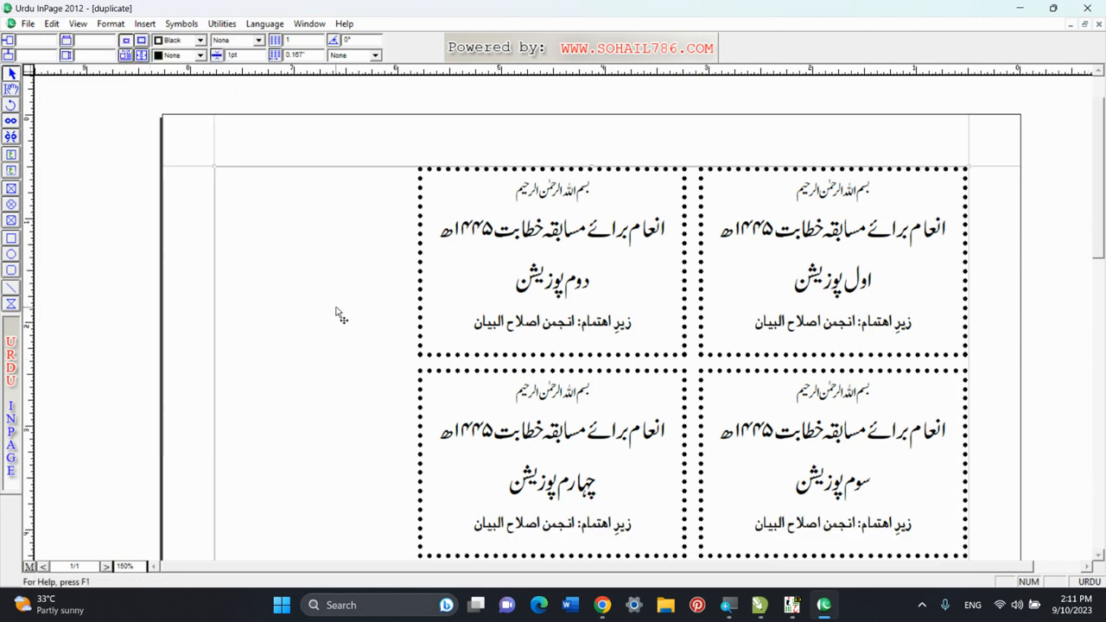
Save the prize card document and open the recent file "ktab page formating.inp".
key(ctrl+s)
click(28, 23)
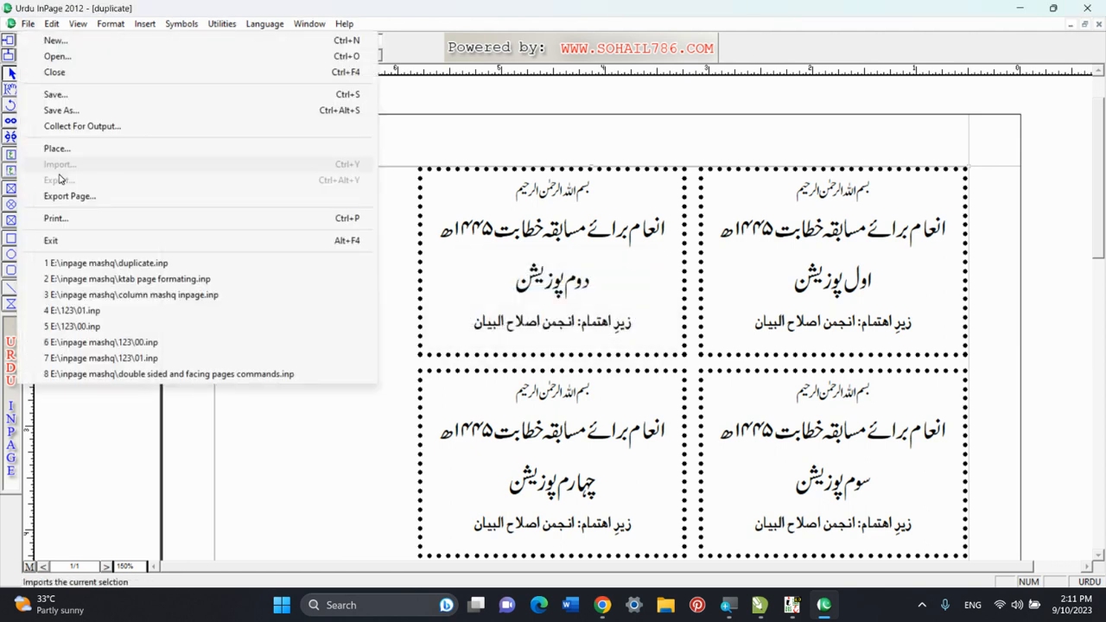
click(130, 279)
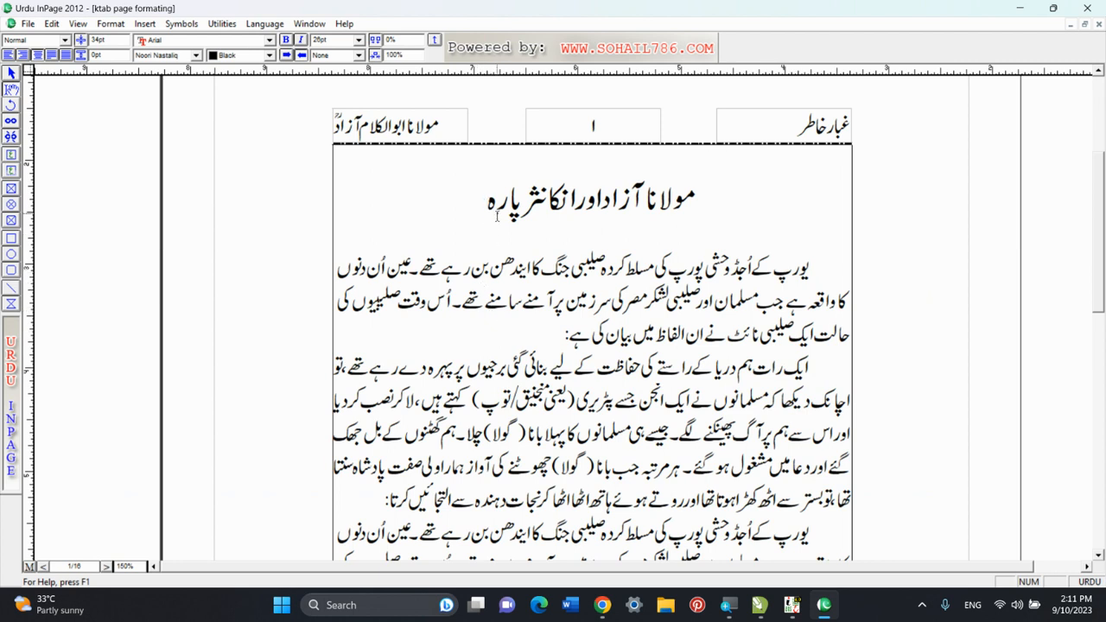
Select all of the book's body text and clear it.
click(50, 25)
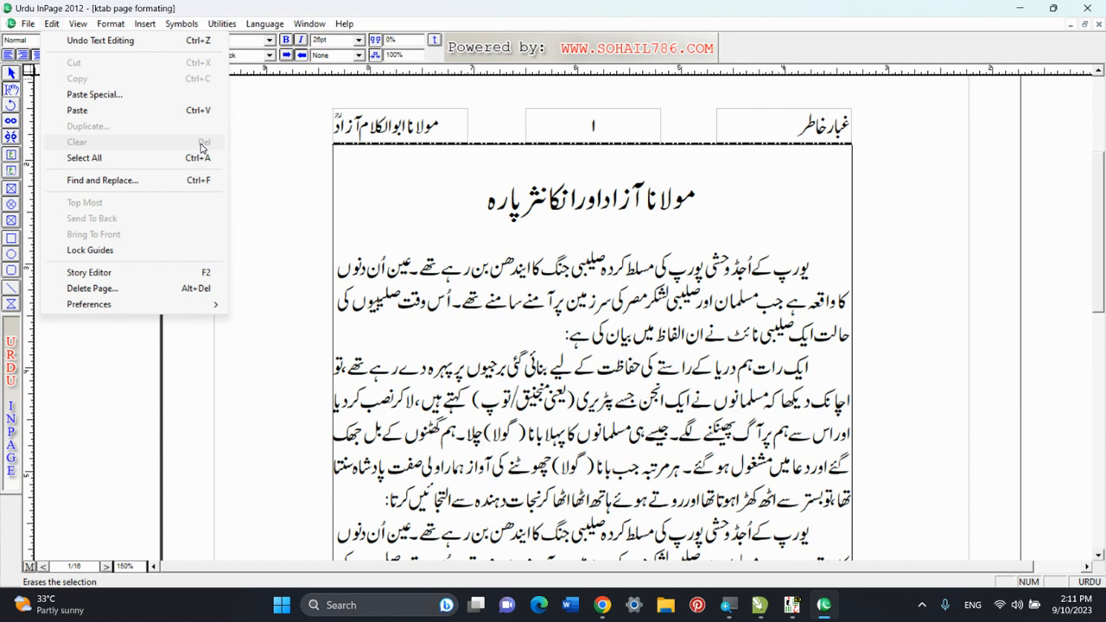
click(174, 159)
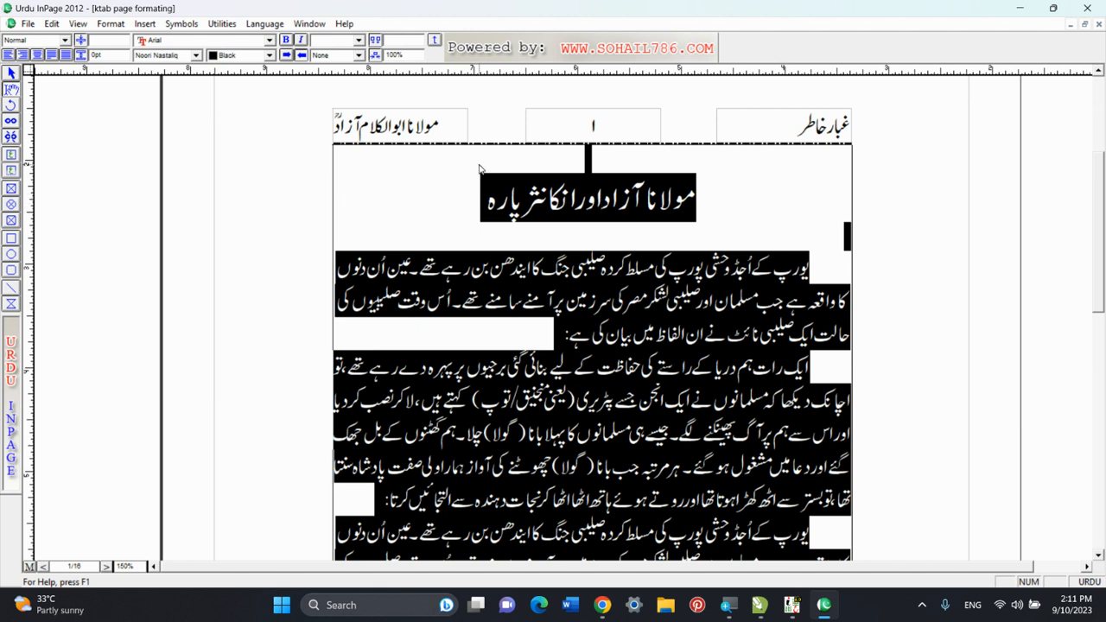
click(54, 23)
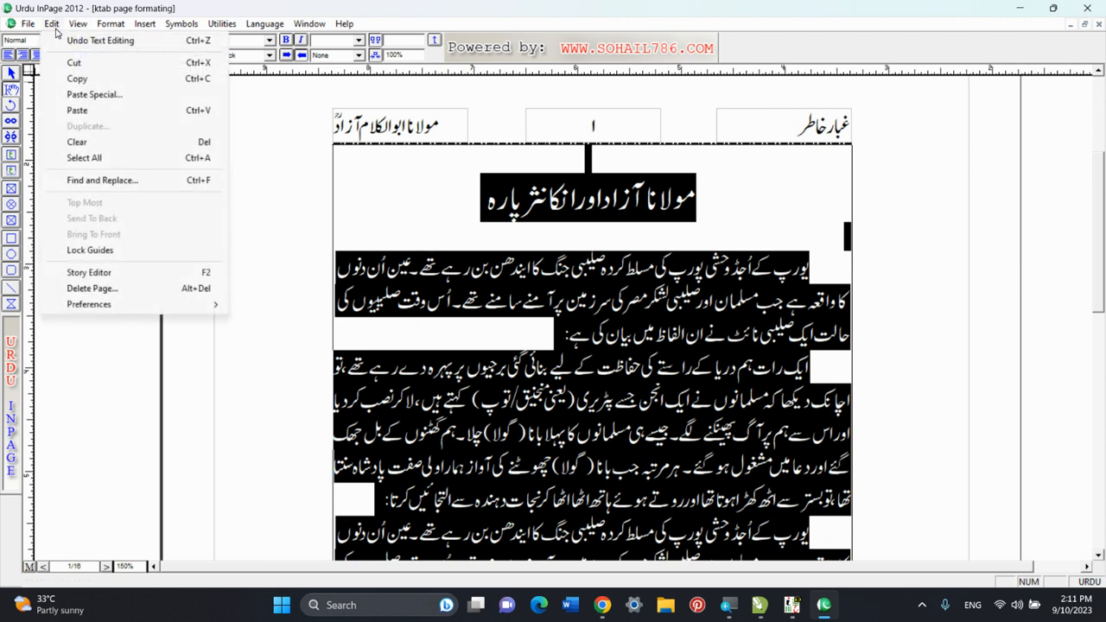
click(104, 148)
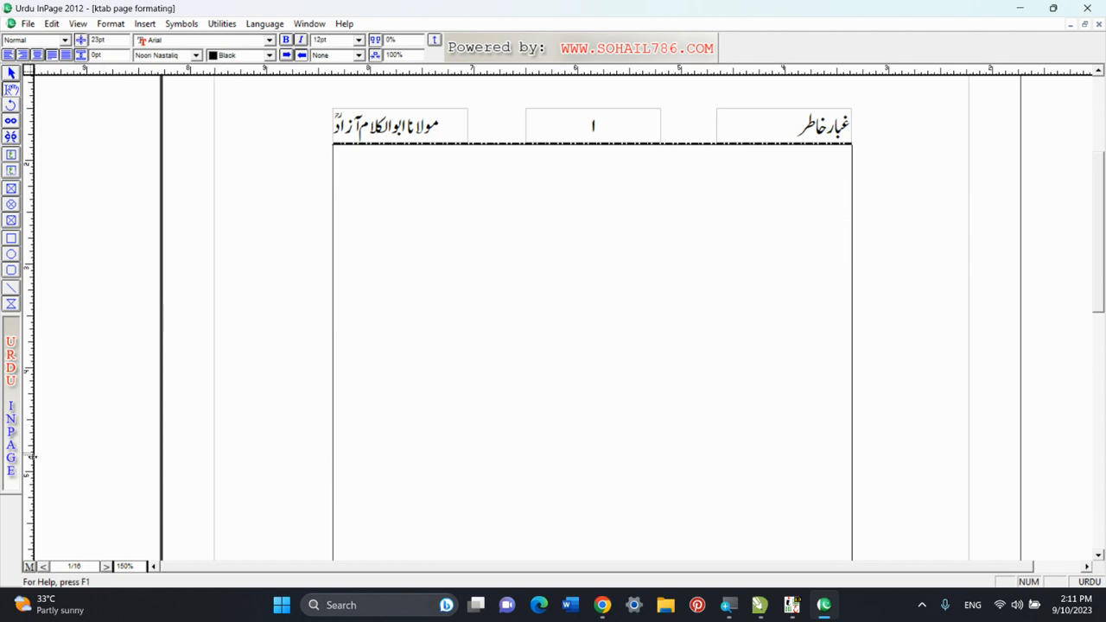
Look through neighbouring pages of the book, undo the clearing of the body text, and deselect the text.
click(45, 566)
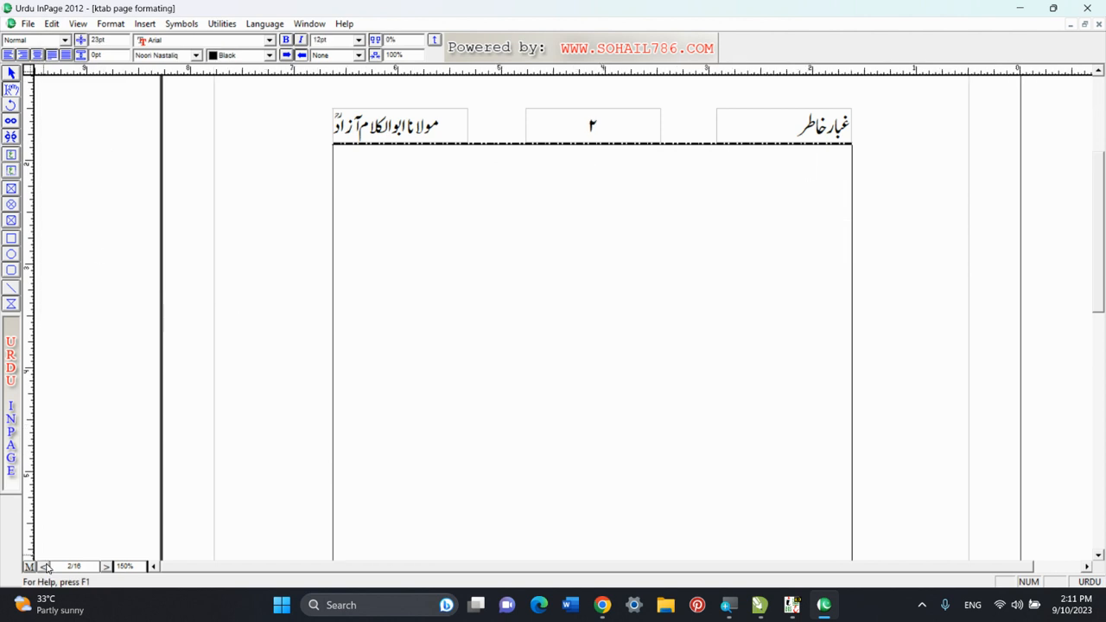
click(46, 566)
click(107, 567)
click(107, 567)
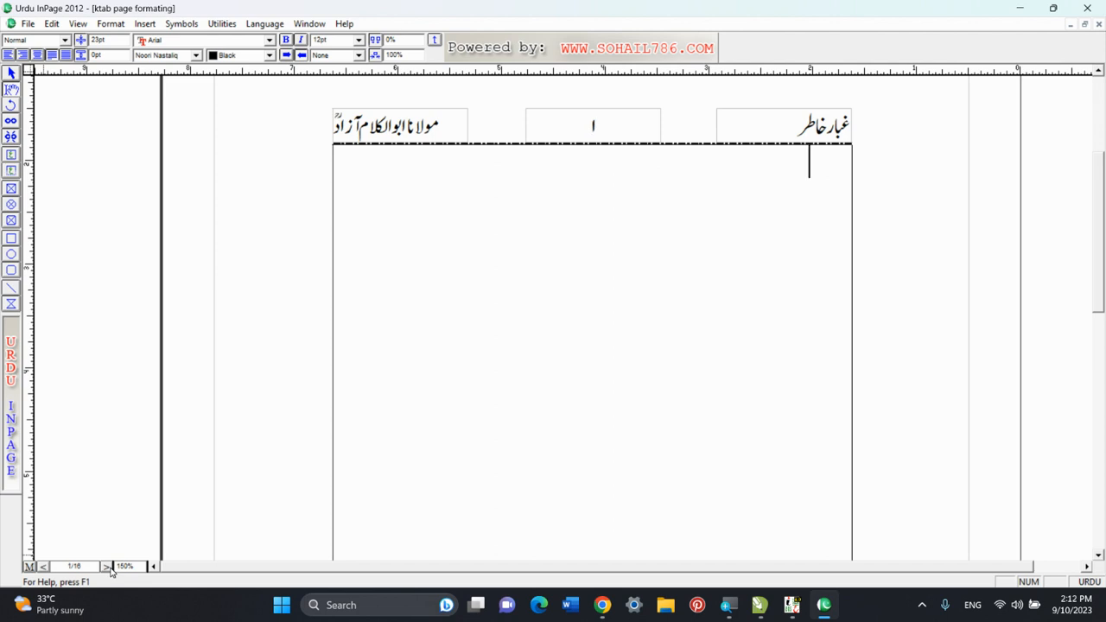
click(802, 220)
key(ctrl+z)
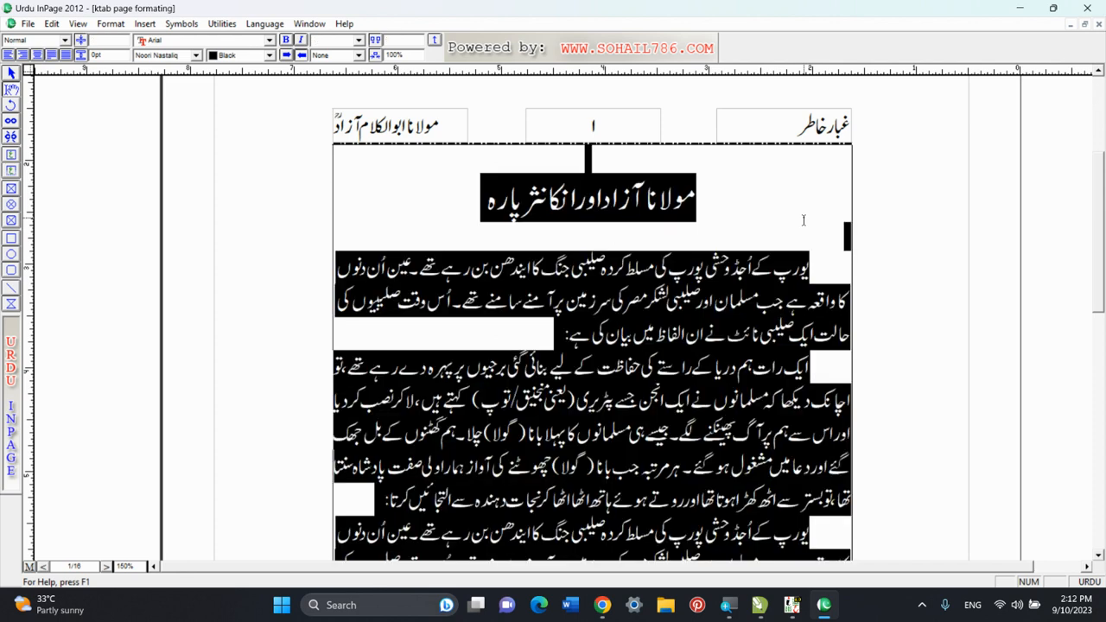
click(606, 161)
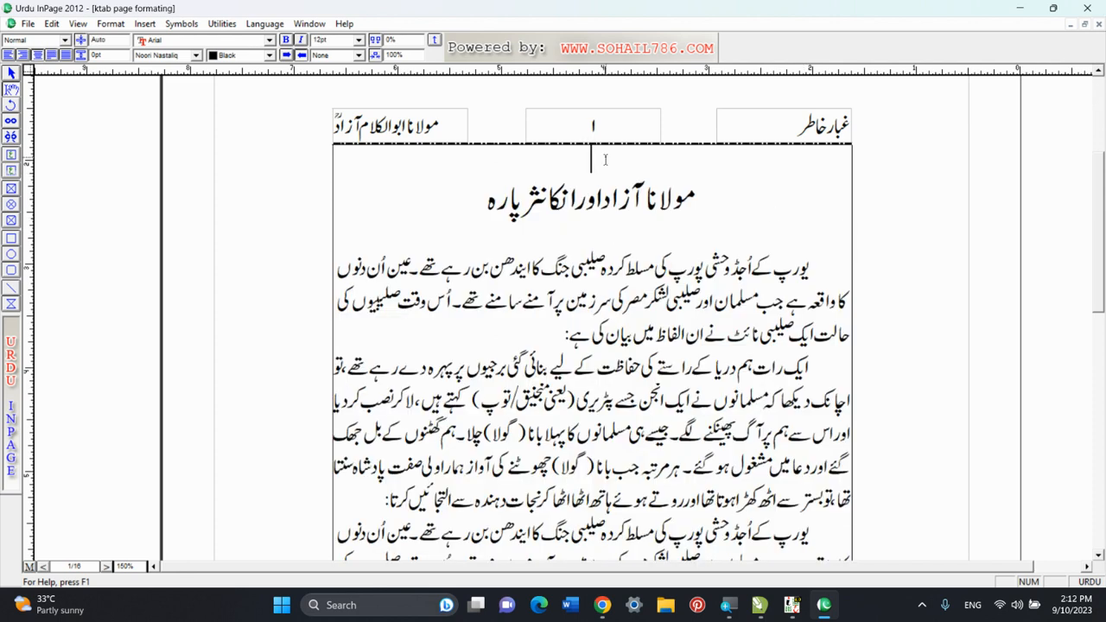
click(57, 24)
right_click(439, 217)
right_click(528, 149)
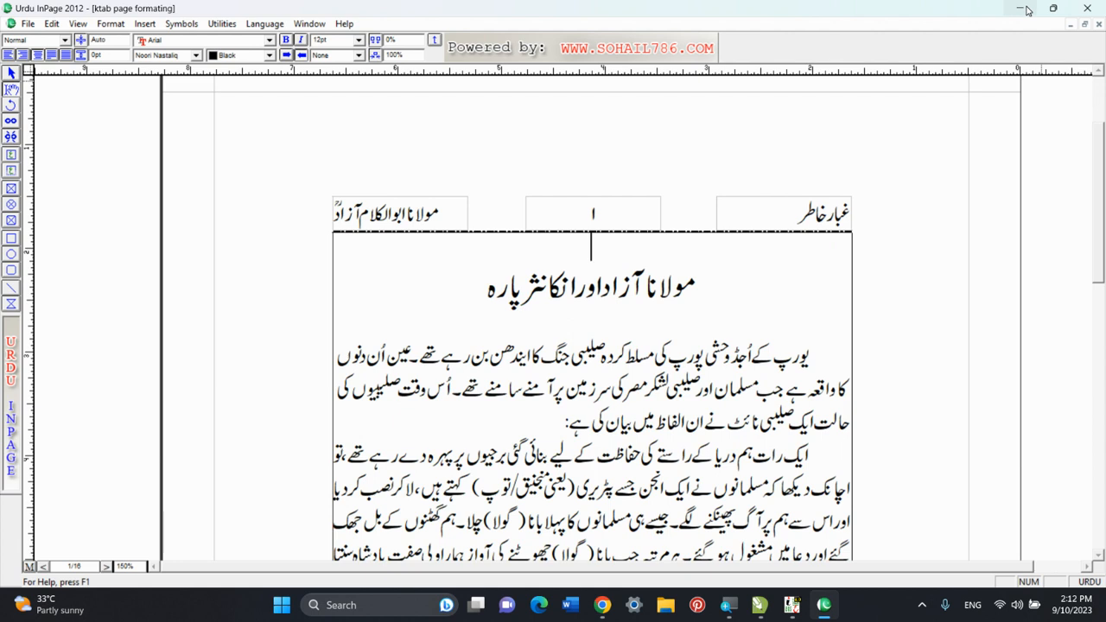
click(52, 24)
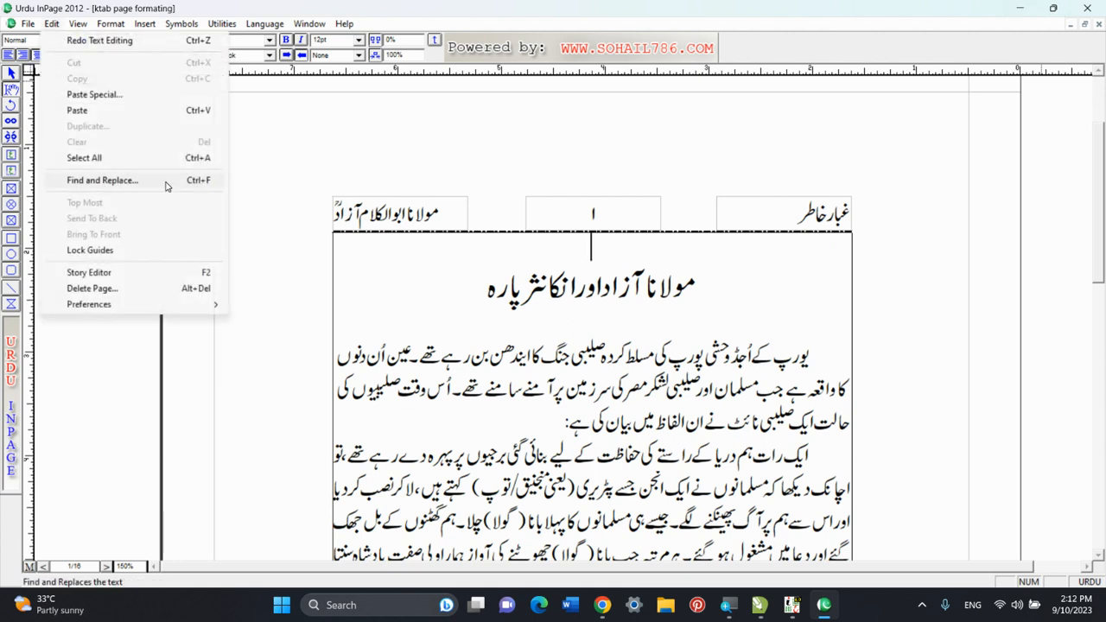
click(285, 261)
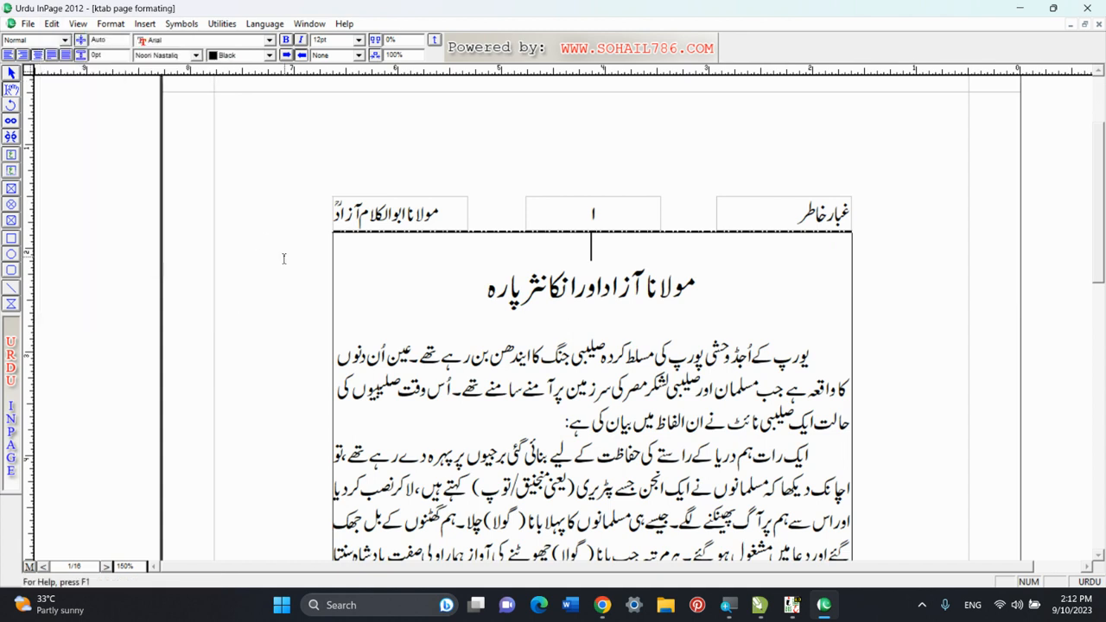
Minimize the book document's program window to show the desktop.
click(1018, 8)
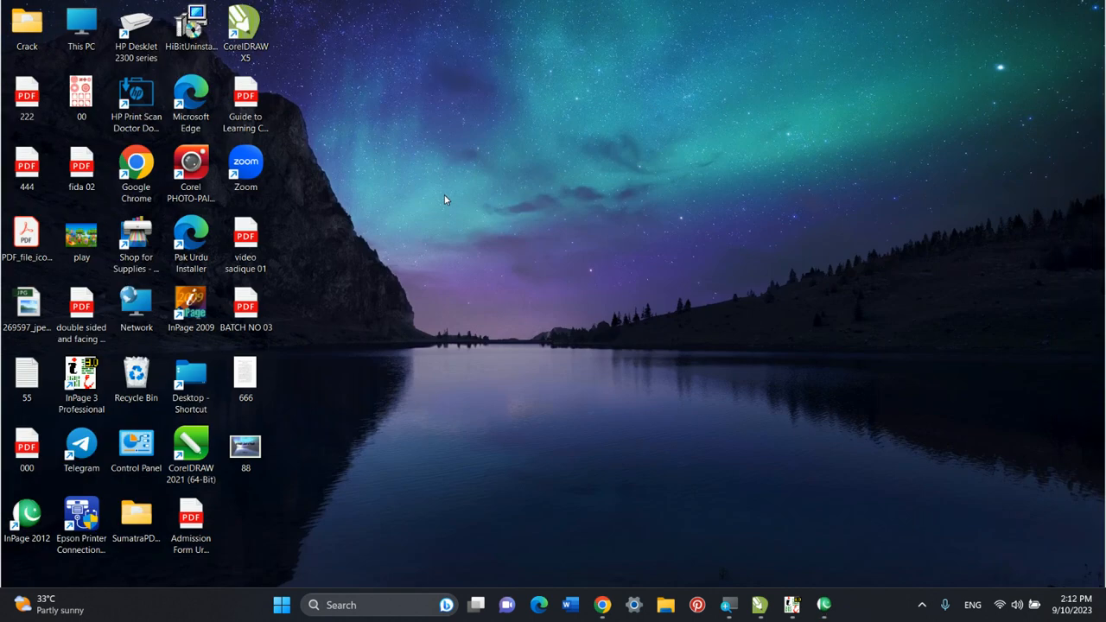